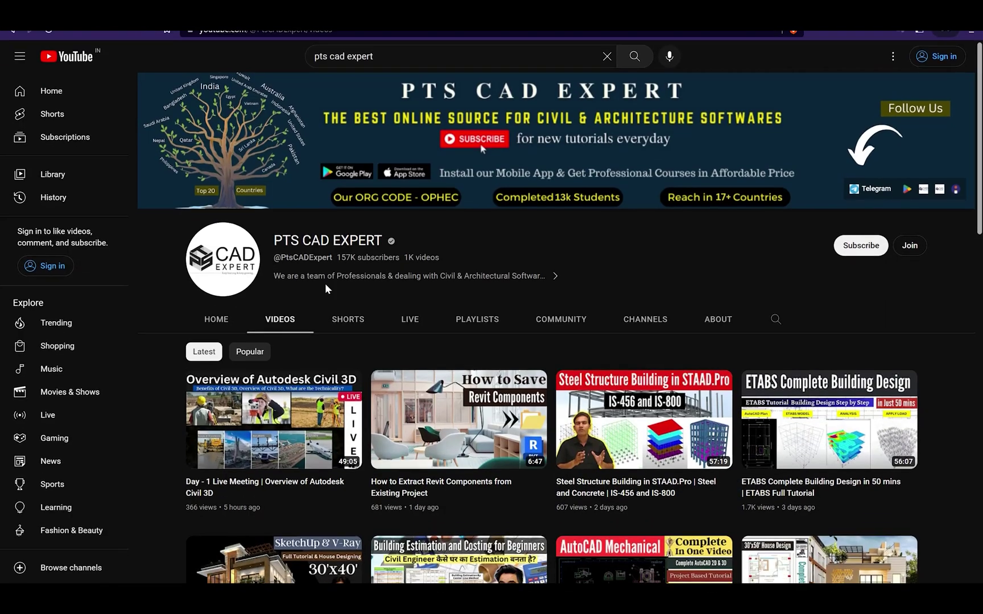
Step: Restore the ZWCAD 2023 window from its taskbar preview thumbnail
scroll(325, 283, down, 9)
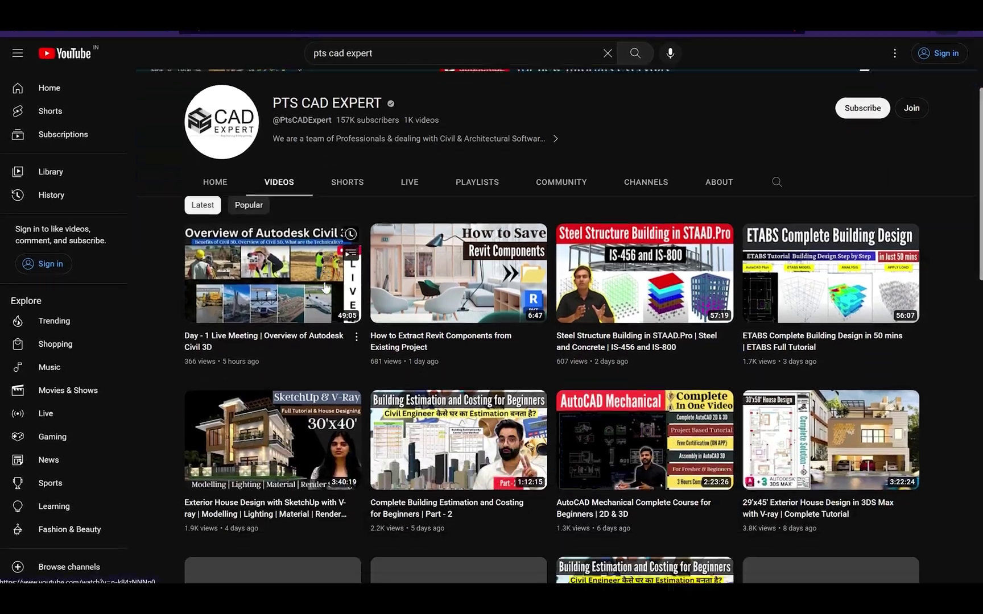
scroll(324, 286, down, 5)
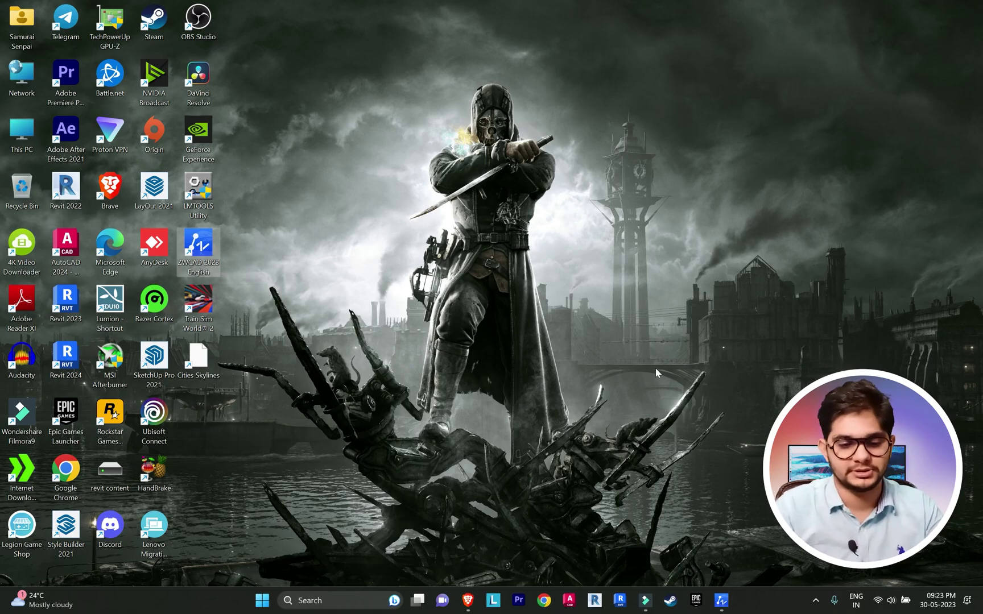
mouse_move(728, 601)
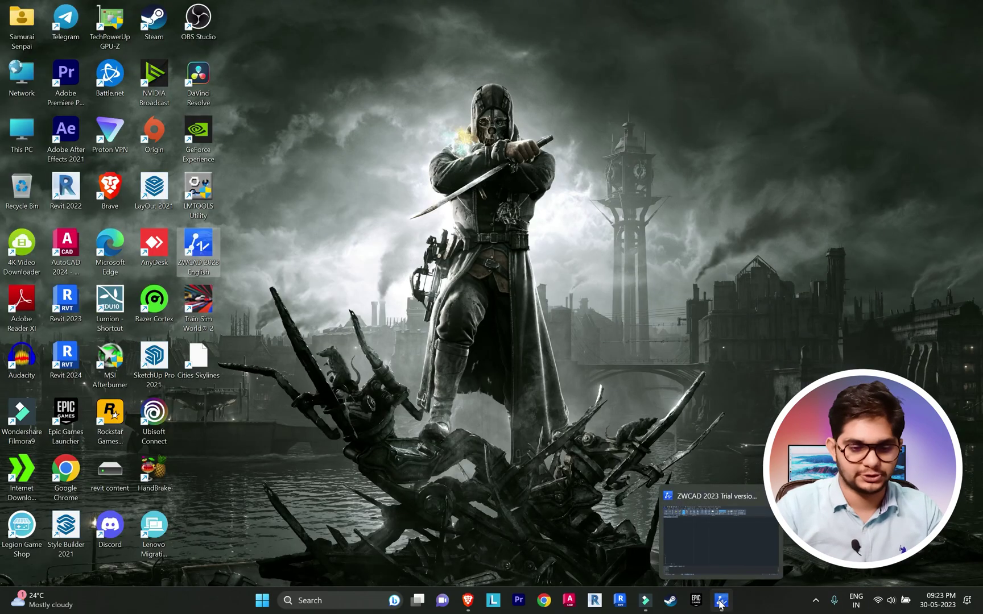
click(720, 601)
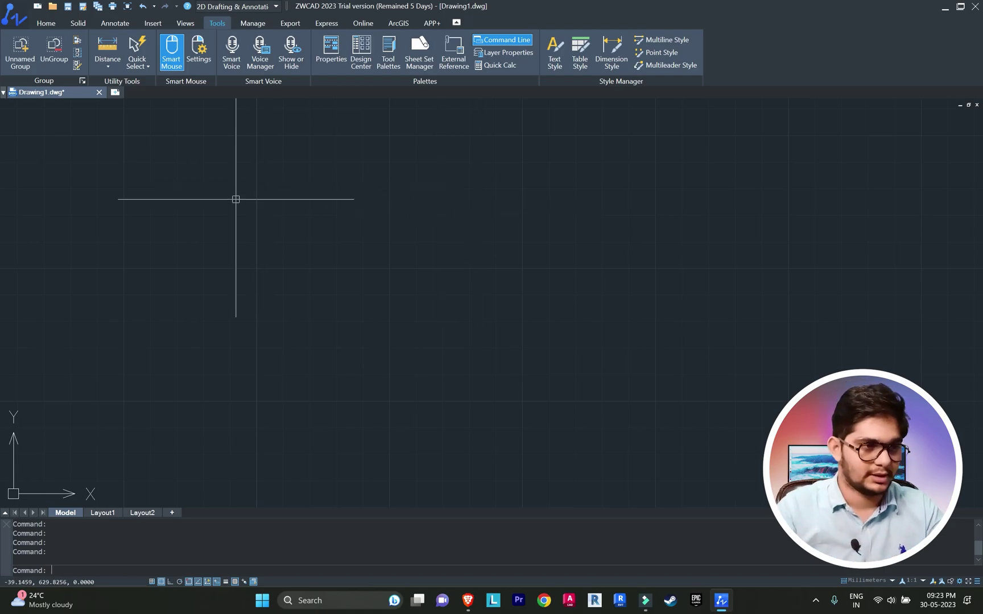
Step: Browse the Home, Solid, Annotate, Insert and Views ribbon tabs, ending back on Home
click(46, 22)
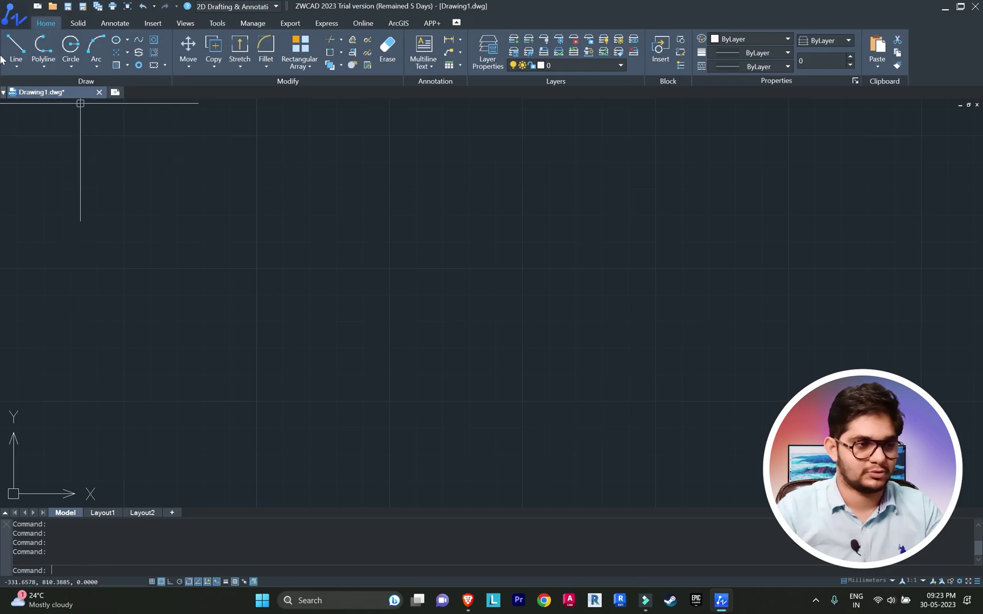
click(78, 23)
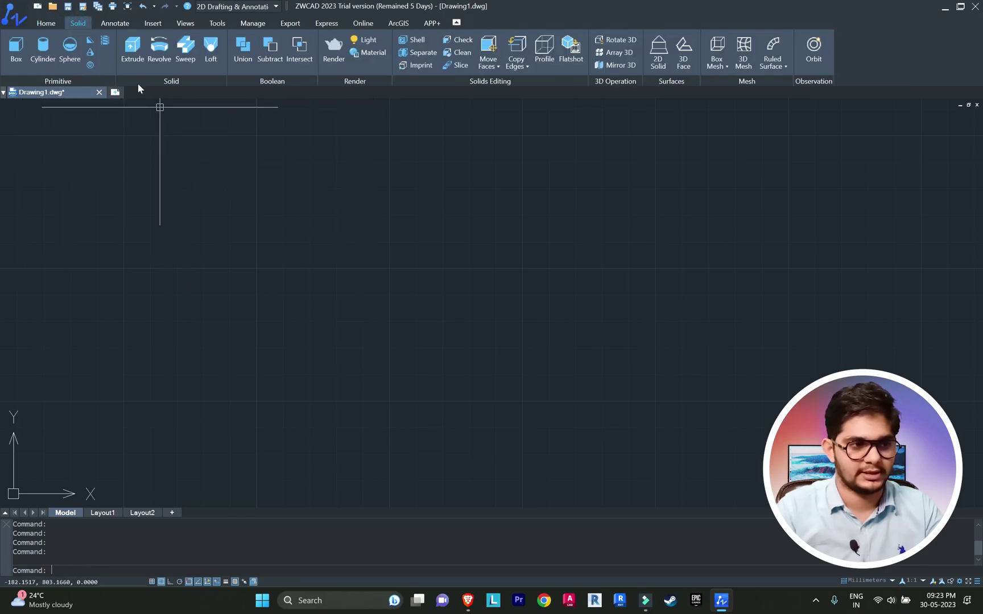
click(115, 24)
click(161, 23)
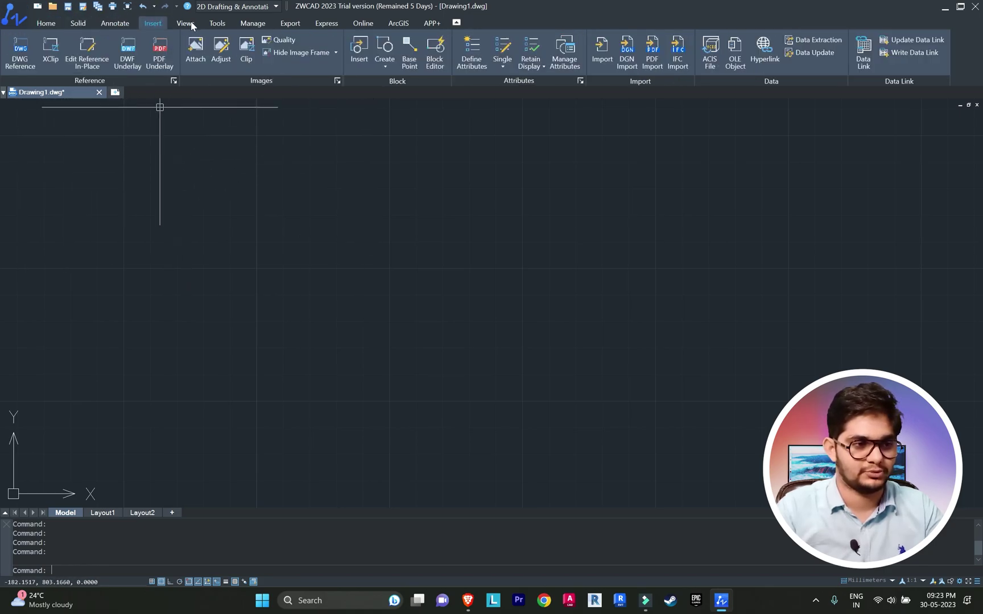
click(187, 23)
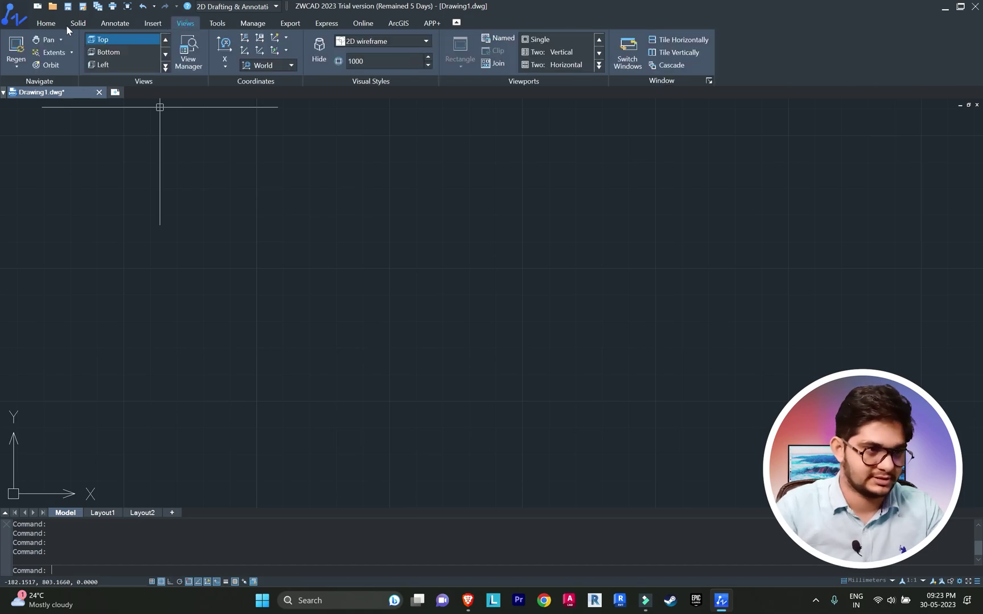
click(47, 24)
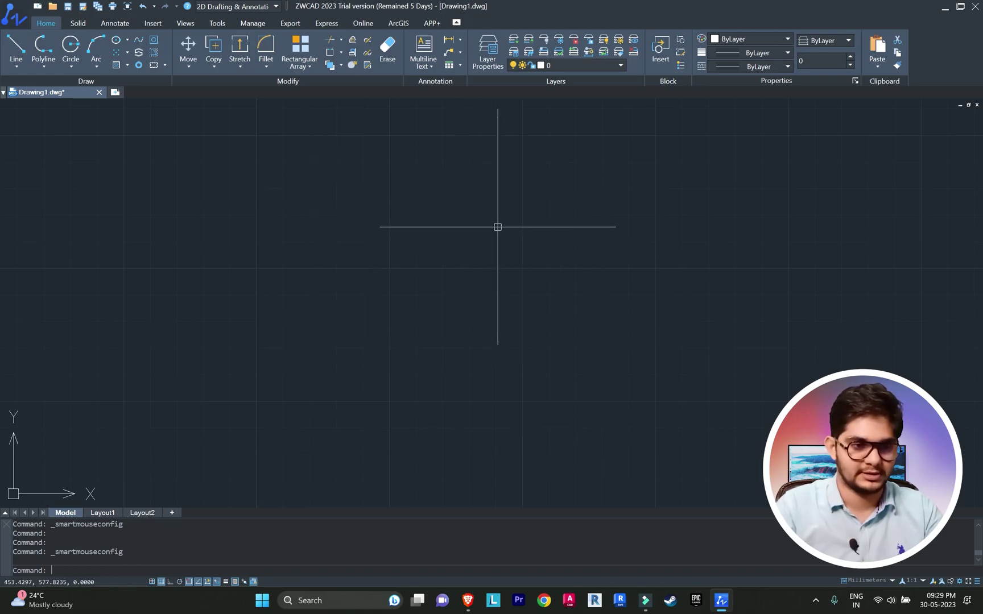
right_drag(418, 252, 487, 220)
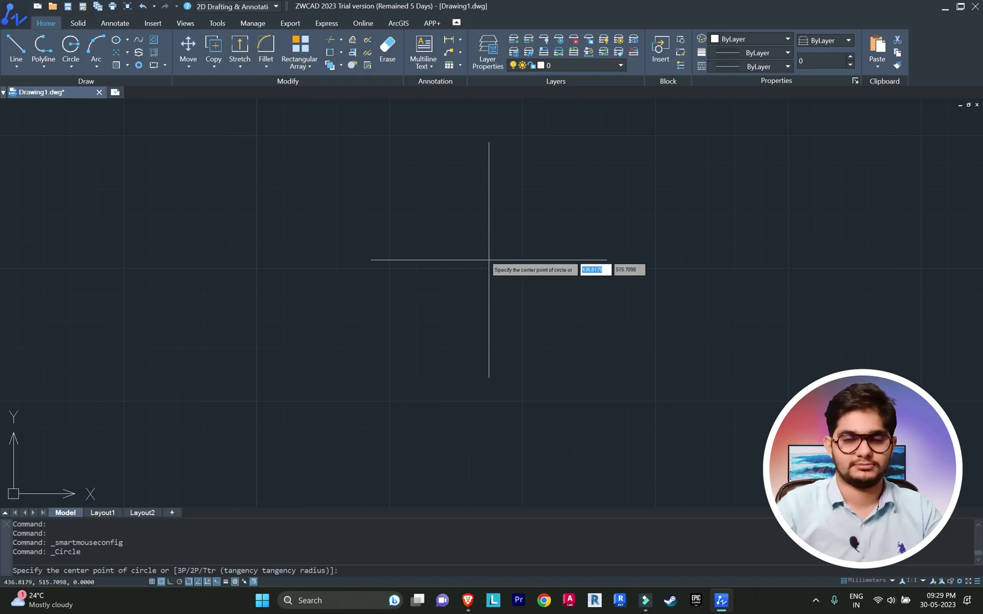
click(489, 260)
click(487, 368)
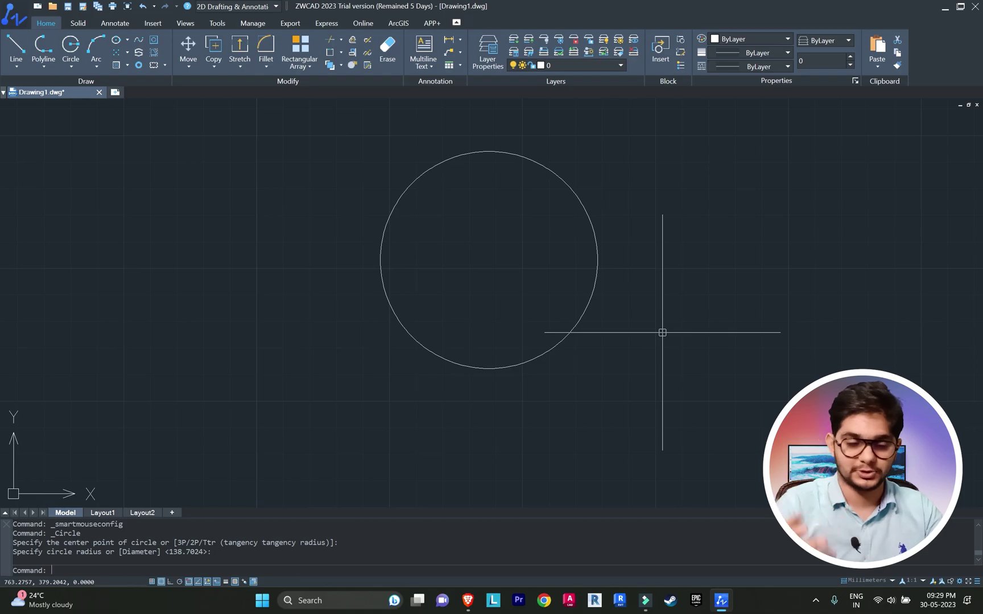
middle_drag(666, 296, 492, 334)
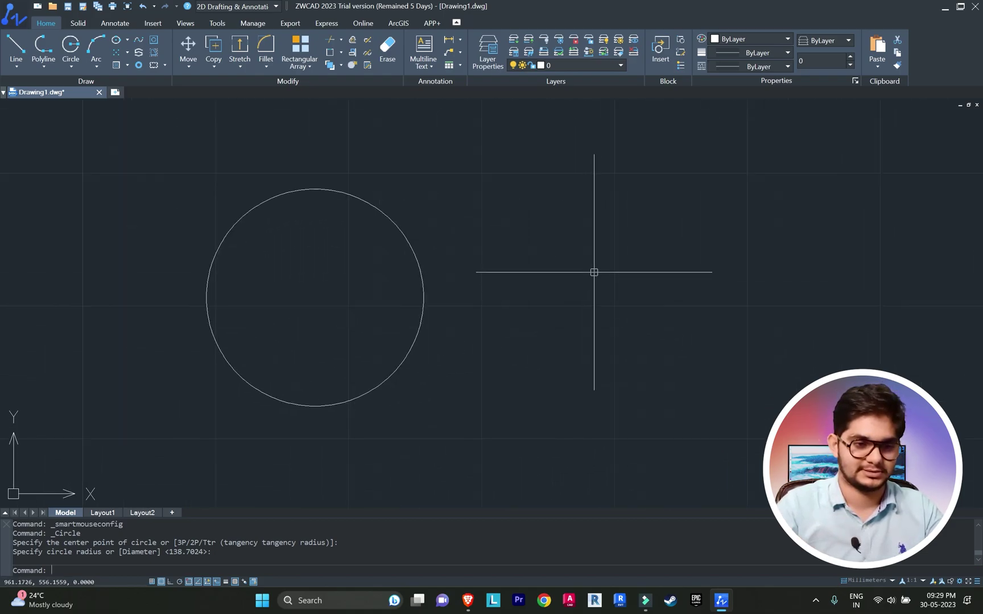
right_drag(600, 207, 600, 208)
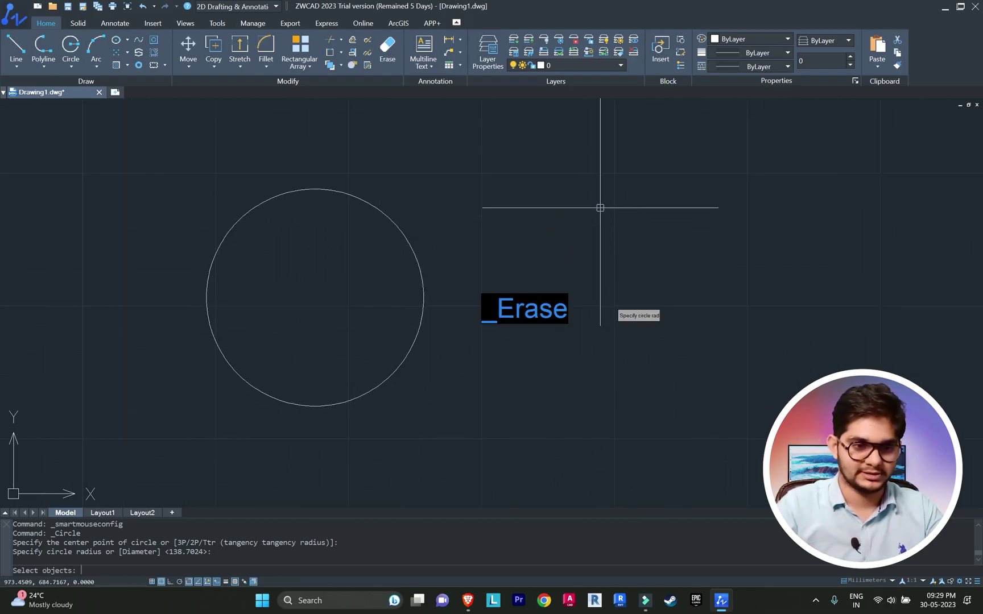
drag(495, 288, 325, 371)
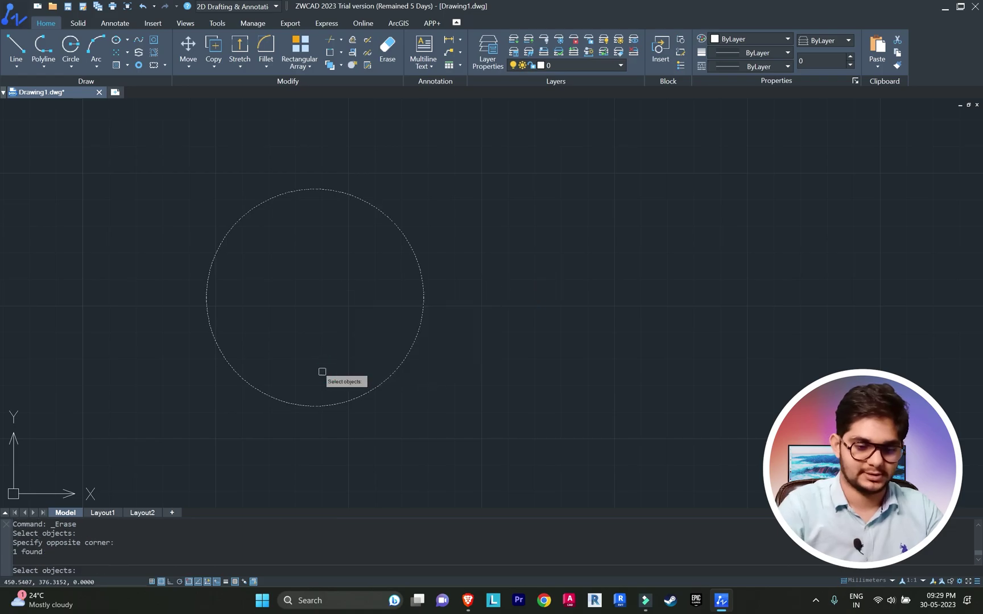
key(Return)
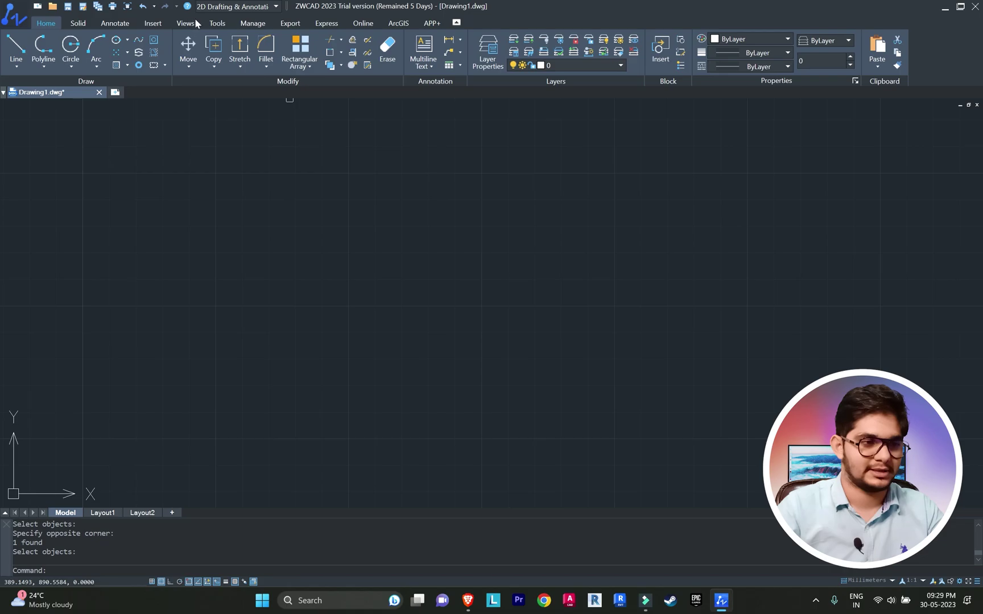
Step: Draw a rectangle using the Smart Mouse right-drag rectangle gesture and two corner picks
click(216, 24)
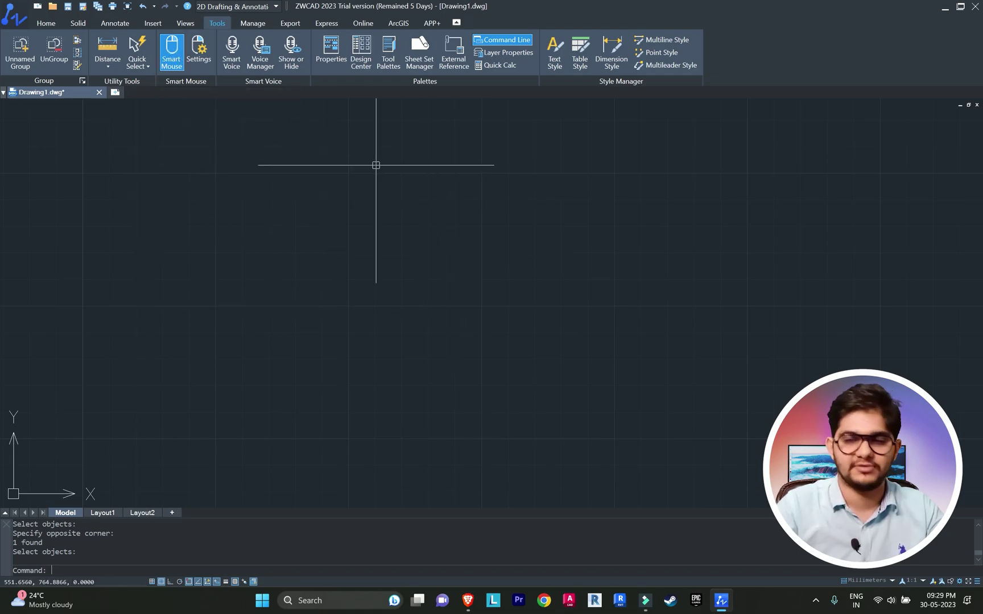
right_drag(359, 205, 361, 300)
click(427, 208)
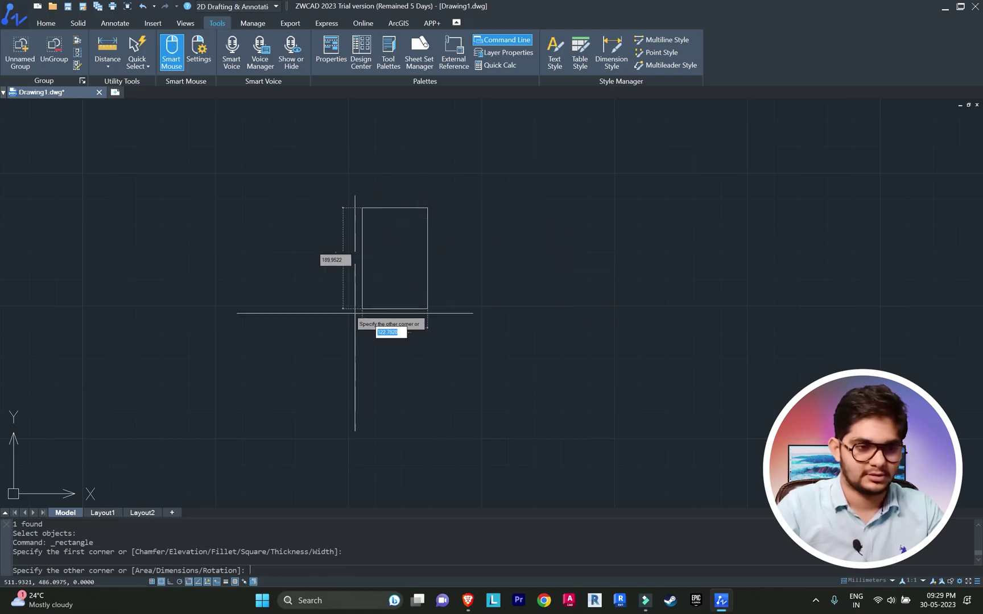
click(312, 334)
Step: Select the gesture-drawn rectangle and delete it
click(535, 314)
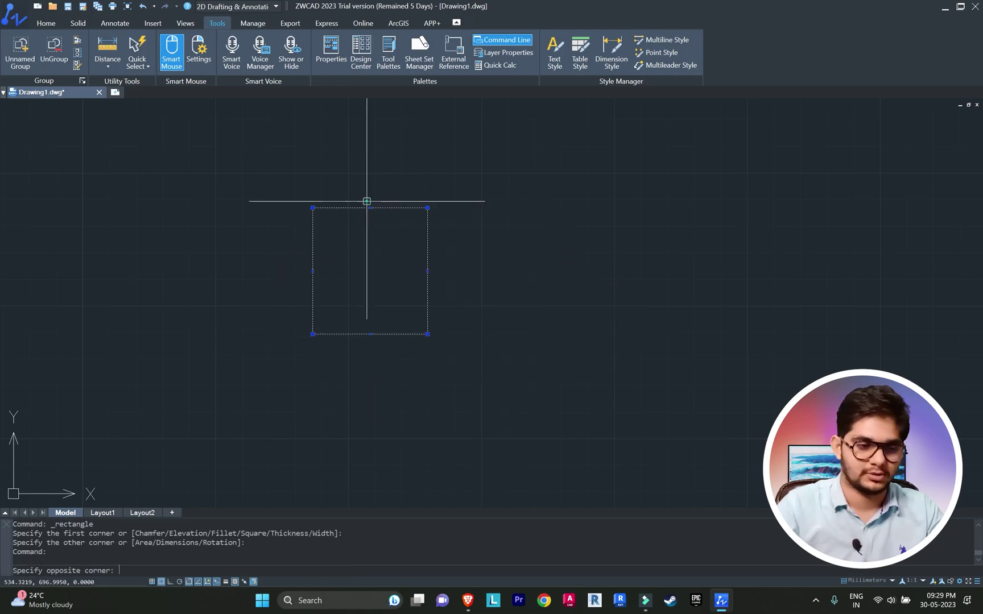
click(367, 201)
key(Delete)
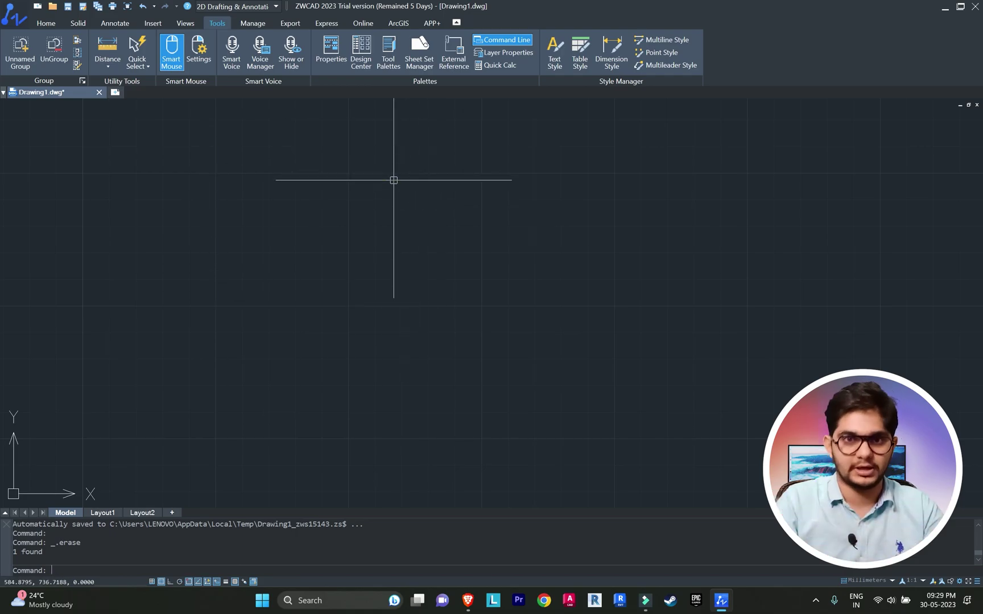
click(204, 51)
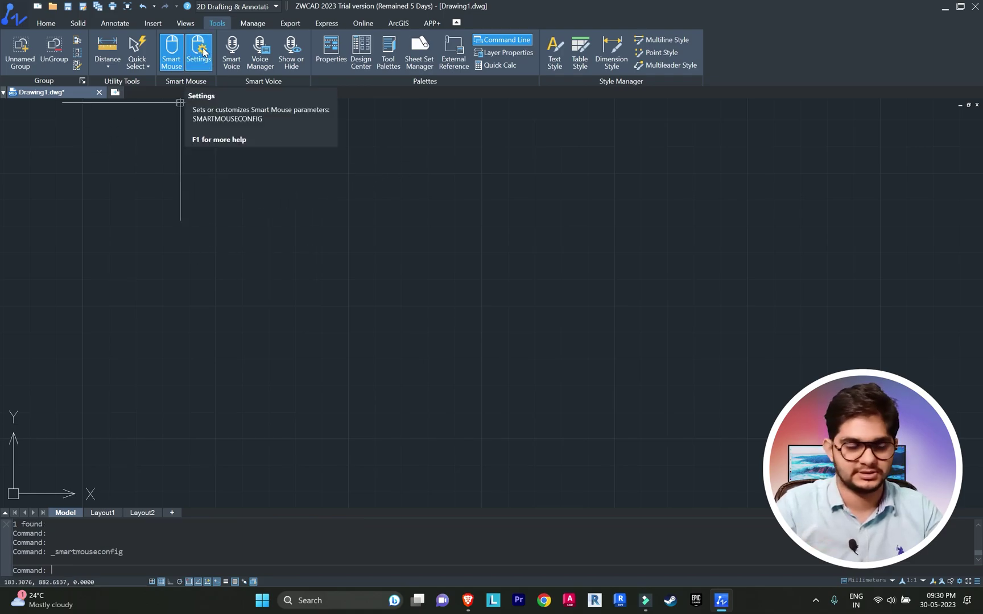
click(204, 51)
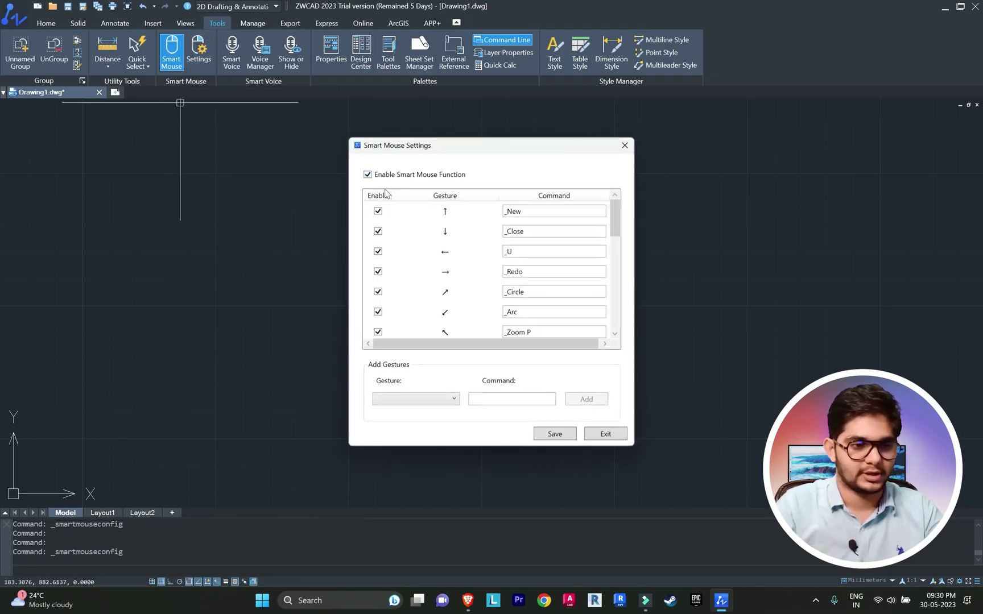
drag(617, 213, 621, 244)
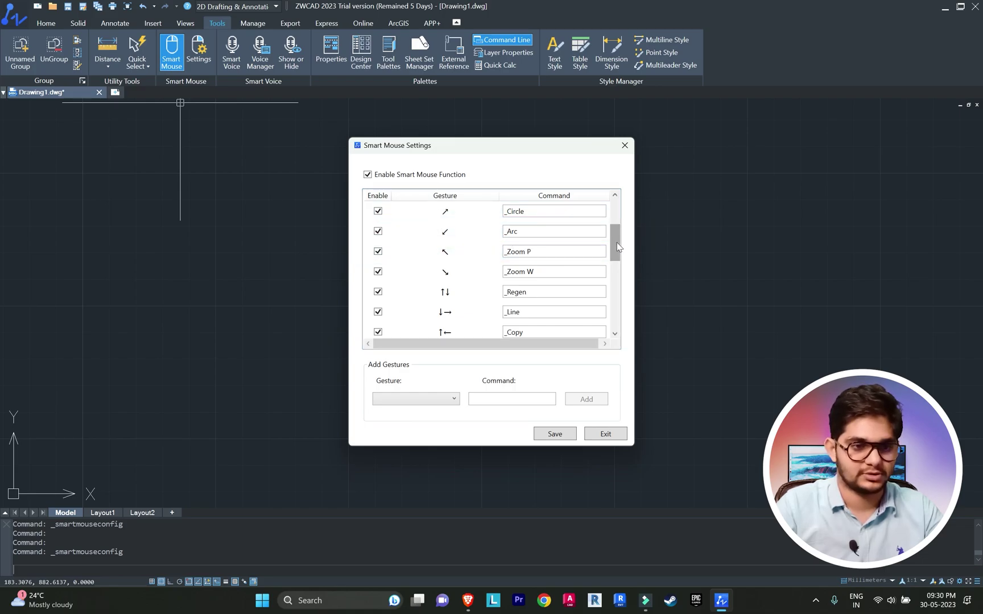
drag(615, 242, 616, 270)
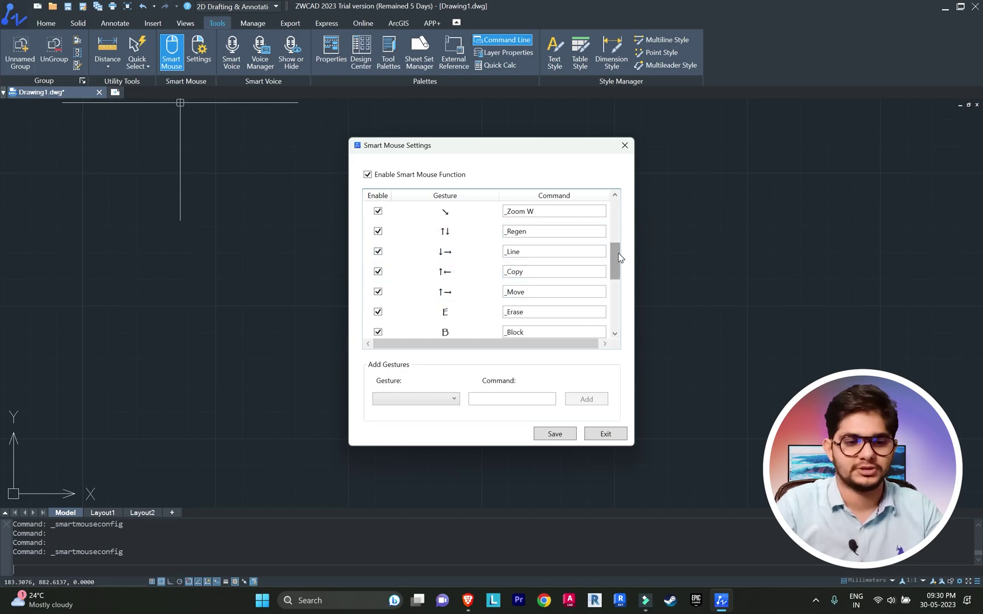
drag(619, 258, 618, 270)
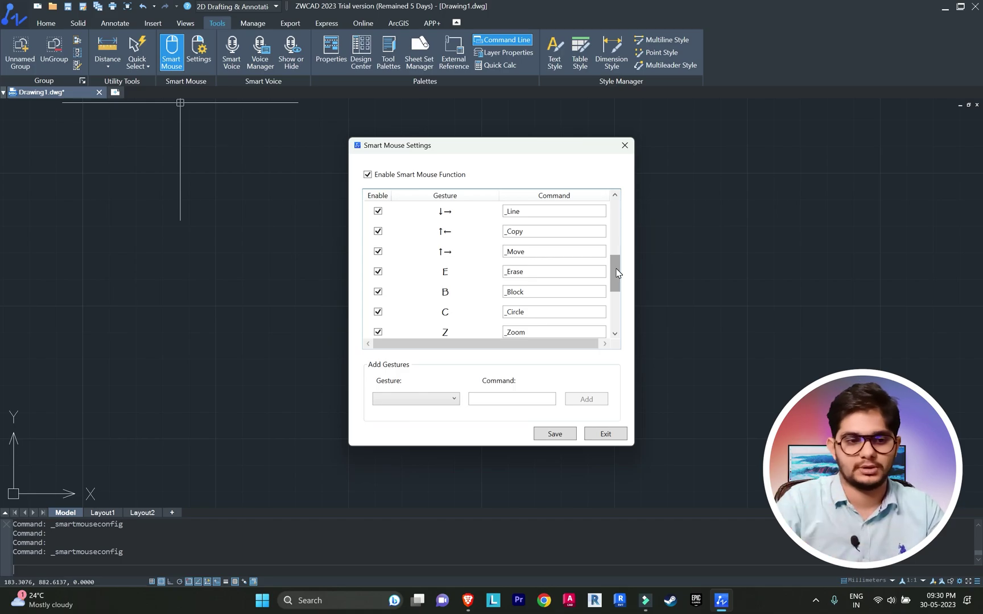
drag(618, 273, 620, 249)
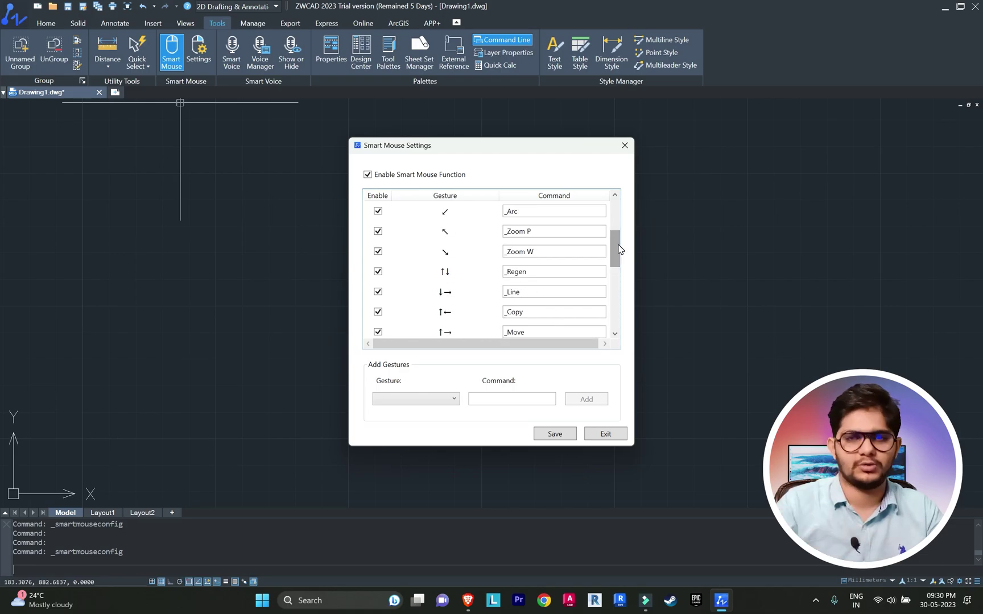
Step: Discard the gesture settings, draw a rectangle with REC, then reopen Smart Mouse Settings
click(606, 434)
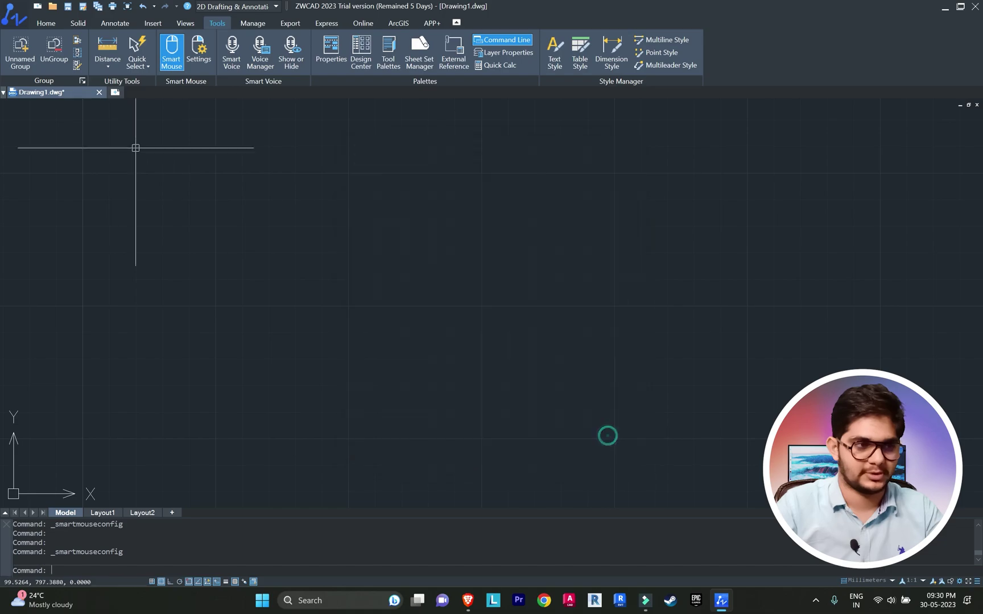
click(46, 23)
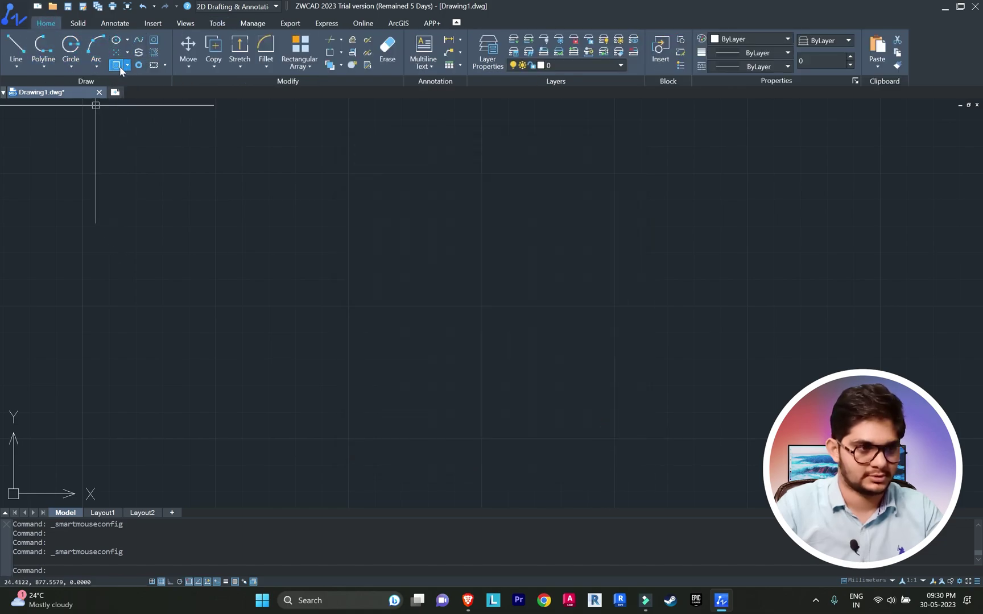
text(rec)
key(Return)
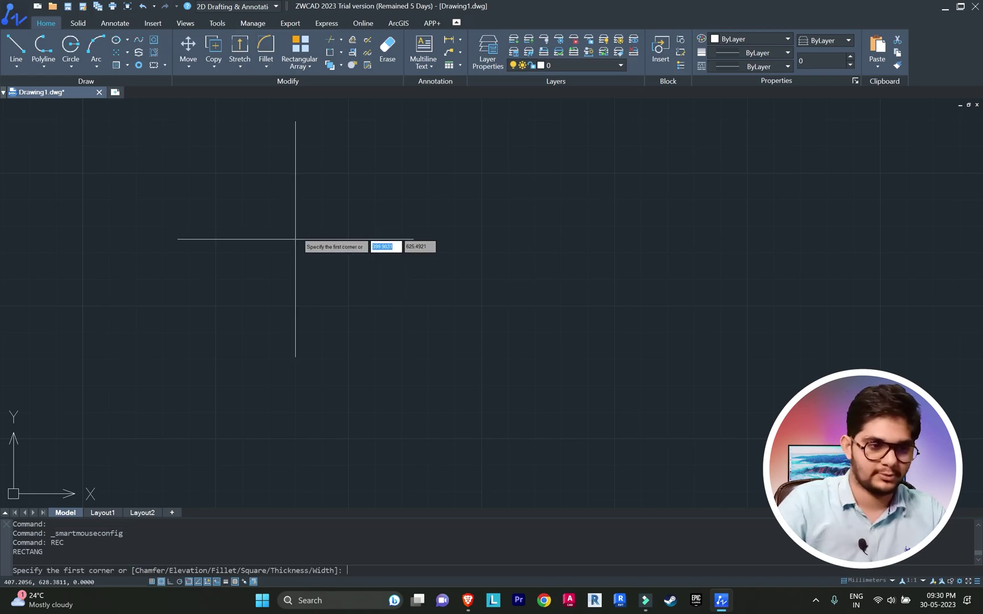
click(369, 324)
click(603, 405)
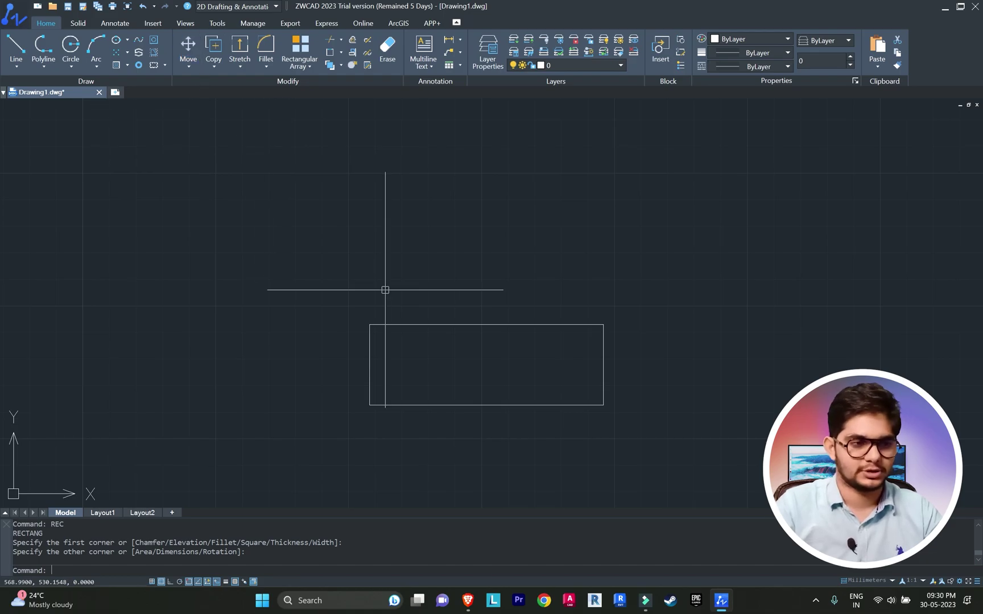
click(215, 24)
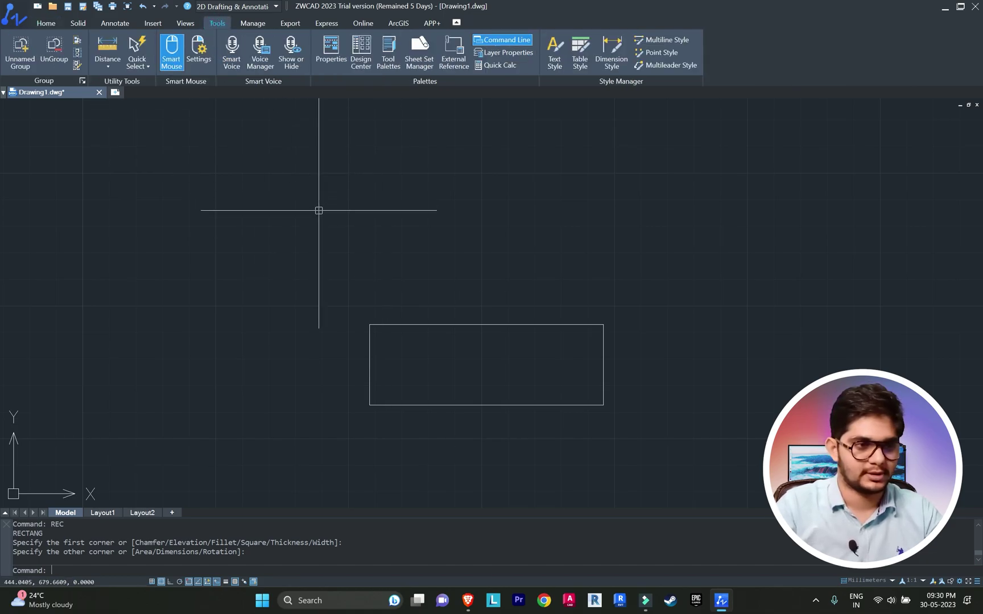
click(199, 51)
scroll(596, 226, down, 1)
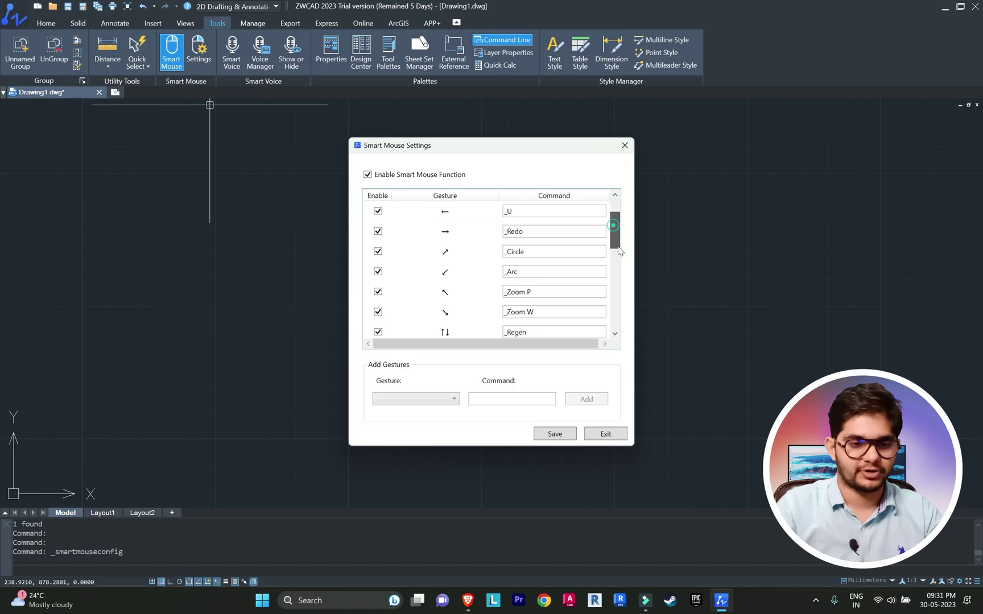
drag(617, 238, 628, 322)
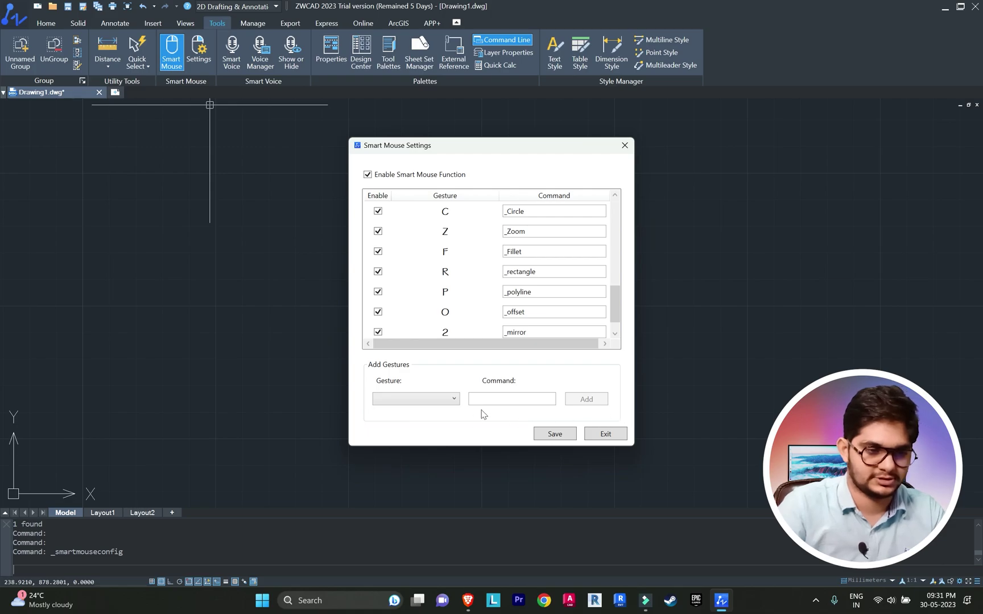
Step: Add a Smart Mouse gesture mapping the digit 3 to _Rotate and save the settings
click(505, 400)
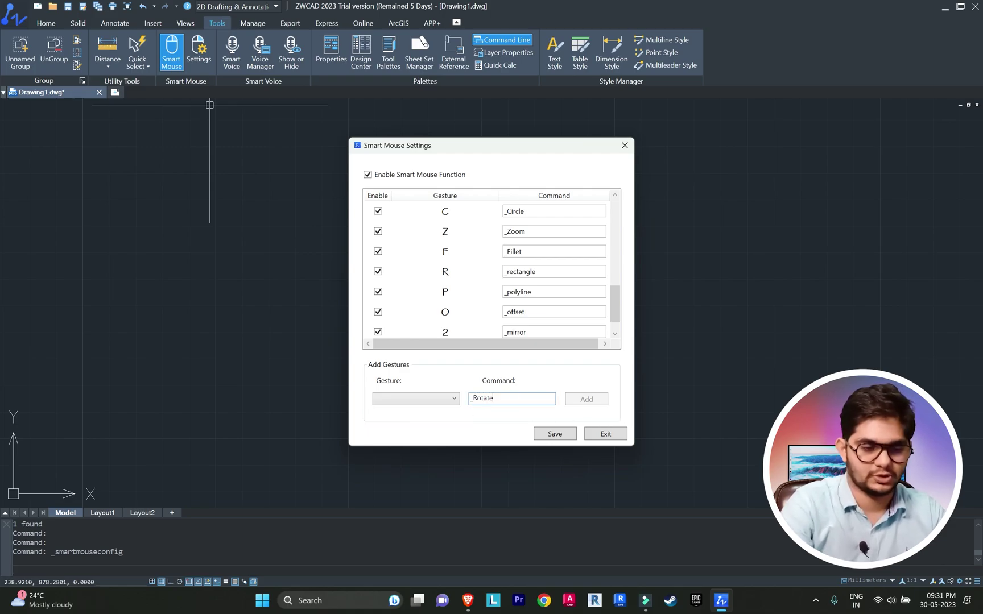
click(411, 398)
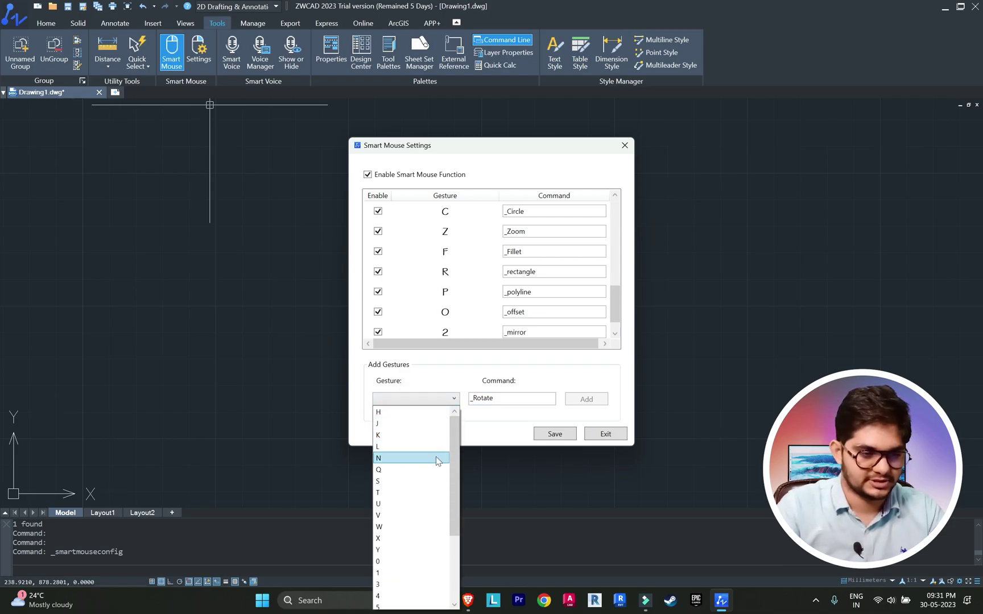
scroll(454, 488, down, 2)
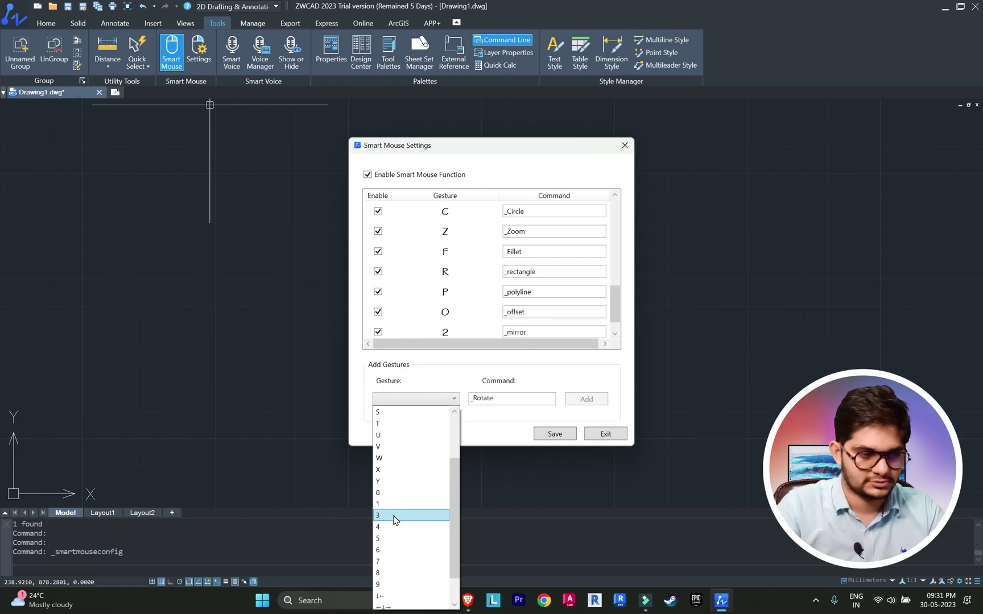
click(394, 516)
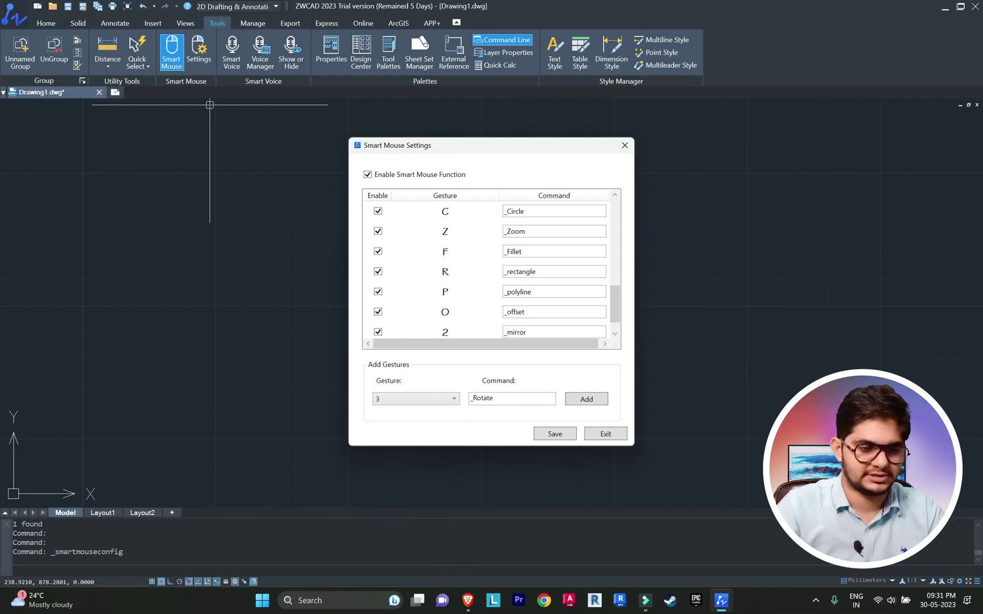
click(586, 398)
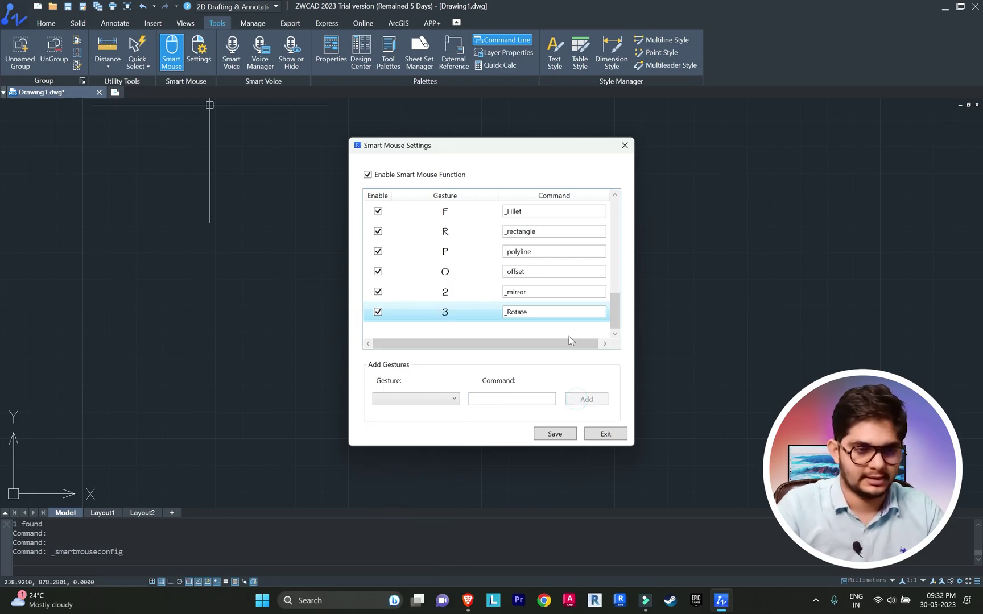
click(514, 312)
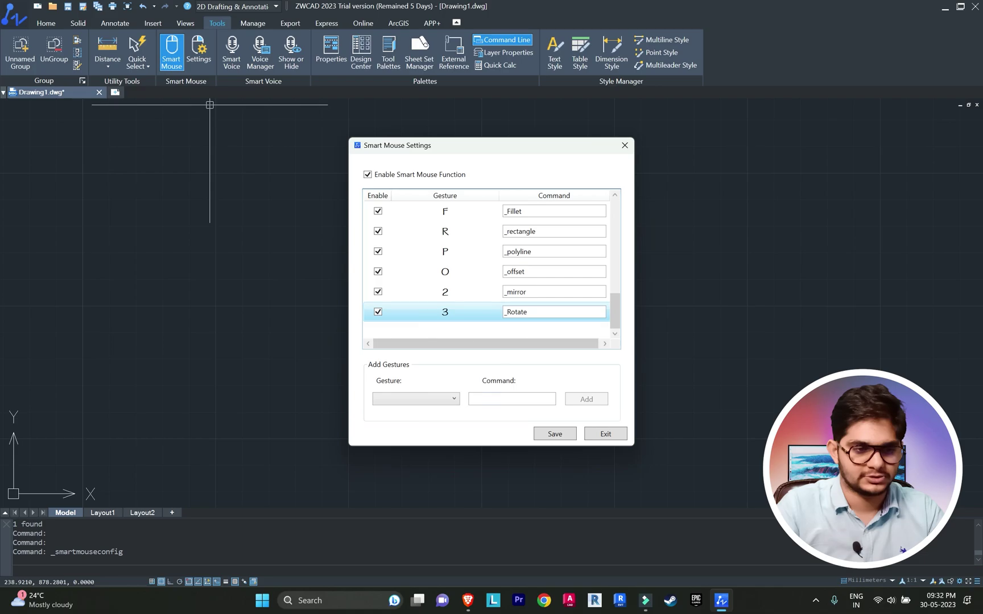
click(551, 434)
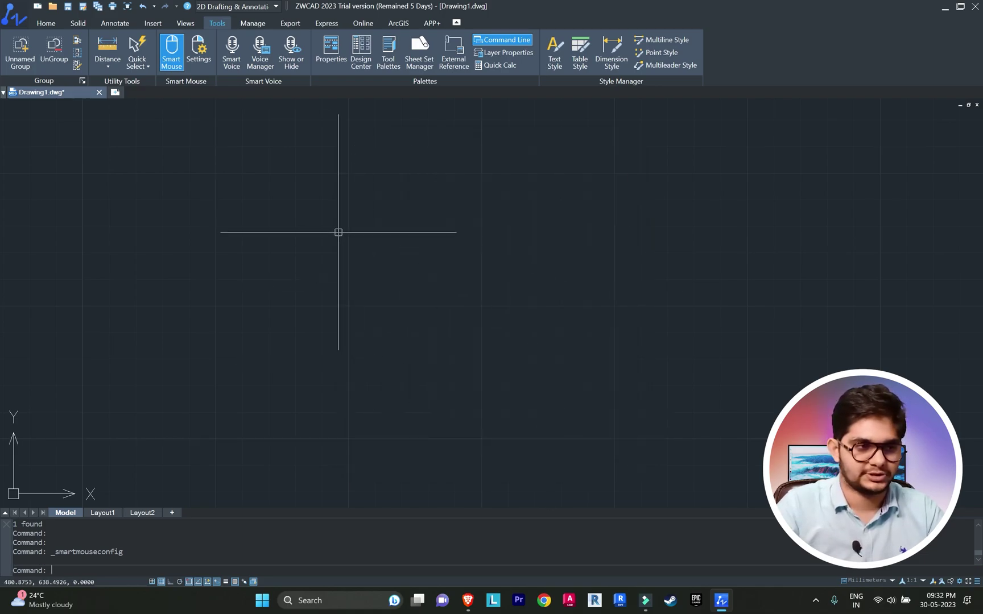
click(46, 23)
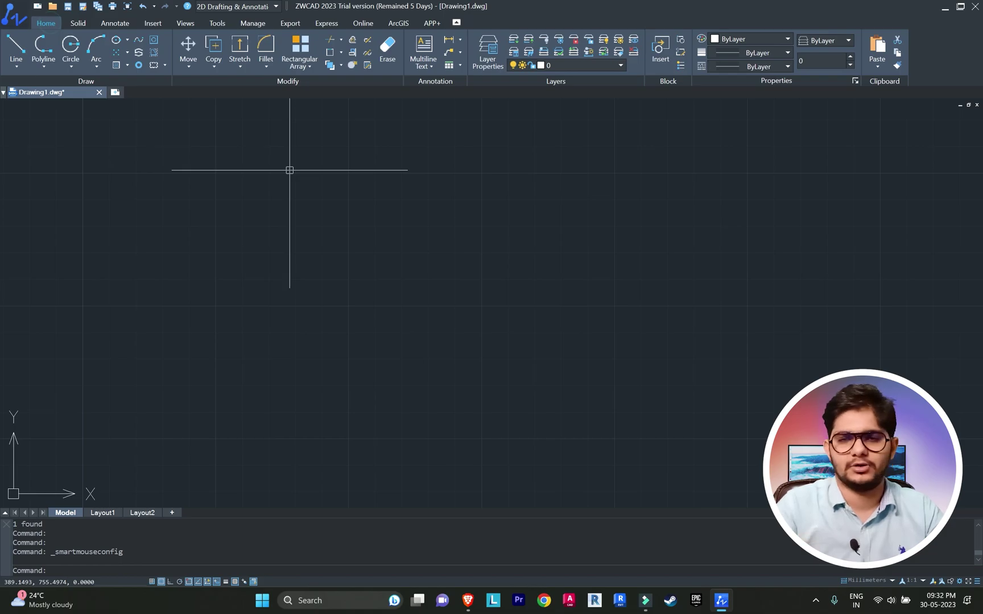
Step: Draw a new rectangle with REC by picking two opposite corners
text(rec)
key(Return)
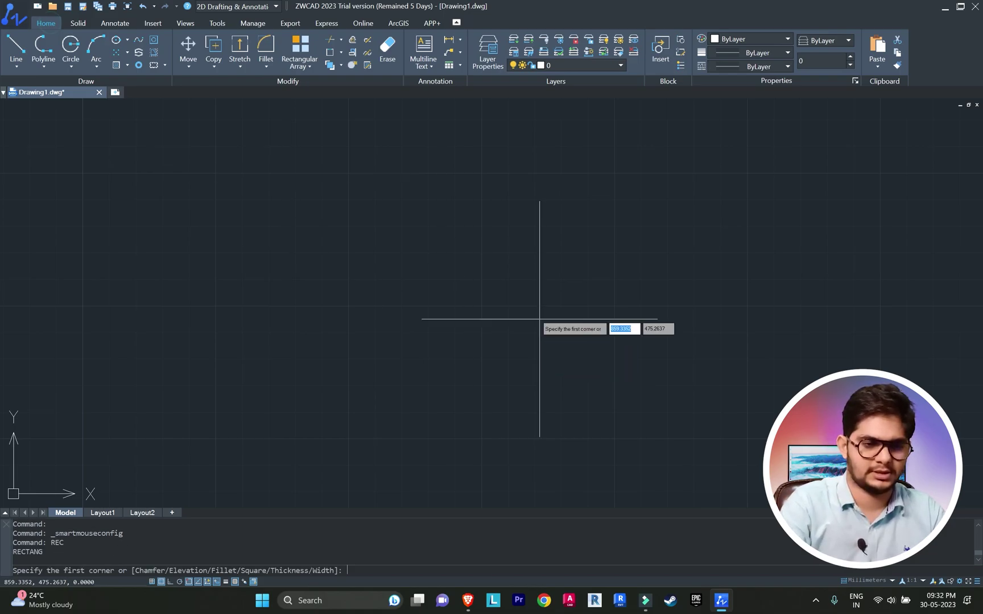
click(280, 235)
click(604, 351)
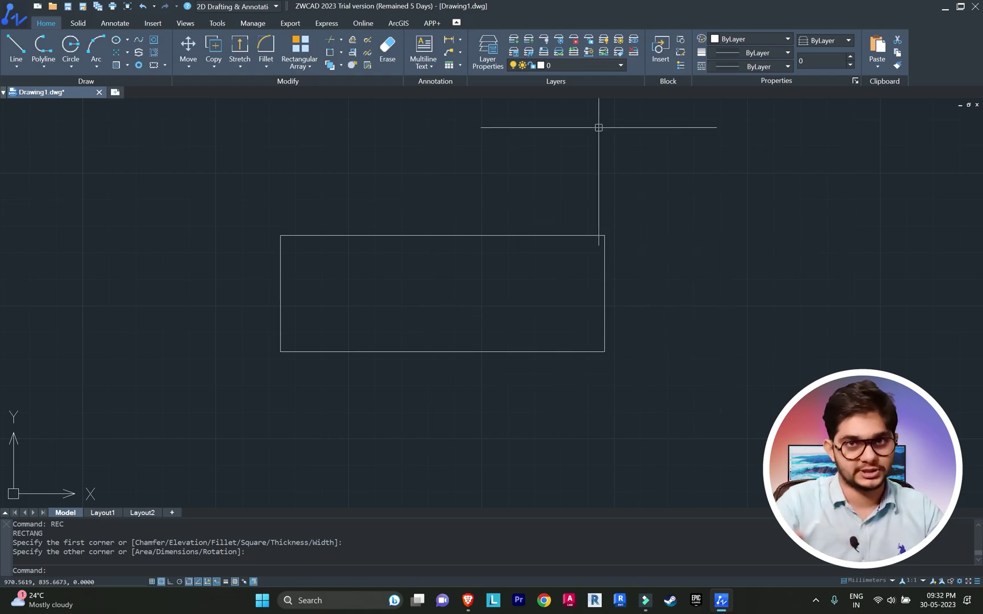
Step: Rotate the rectangle about its top-right corner via the 3 gesture so it stands nearly upright
middle_drag(708, 252, 620, 276)
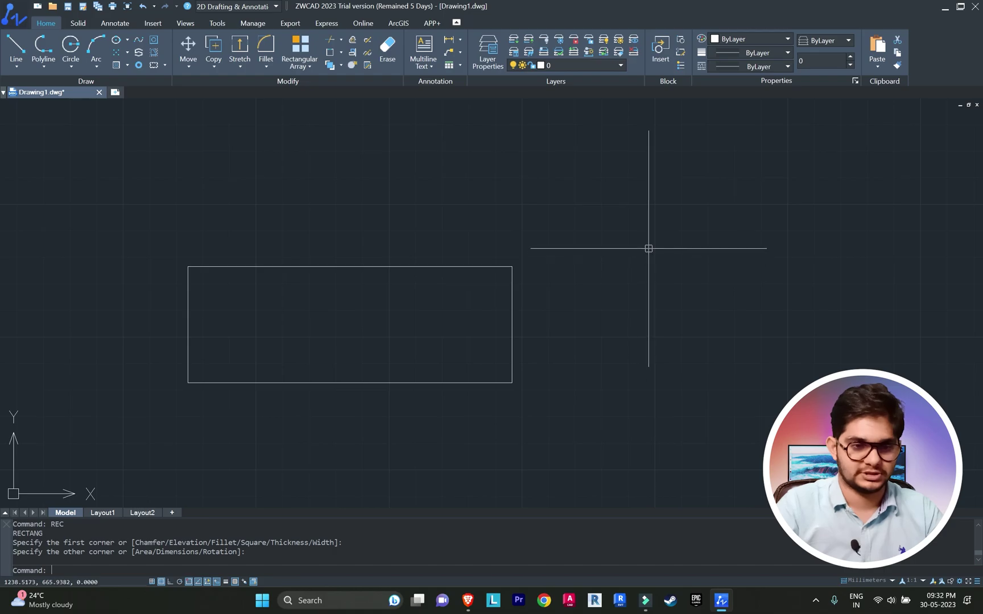
mouse_move(752, 240)
right_down()
mouse_move(692, 271)
mouse_move(737, 327)
mouse_move(662, 343)
right_up()
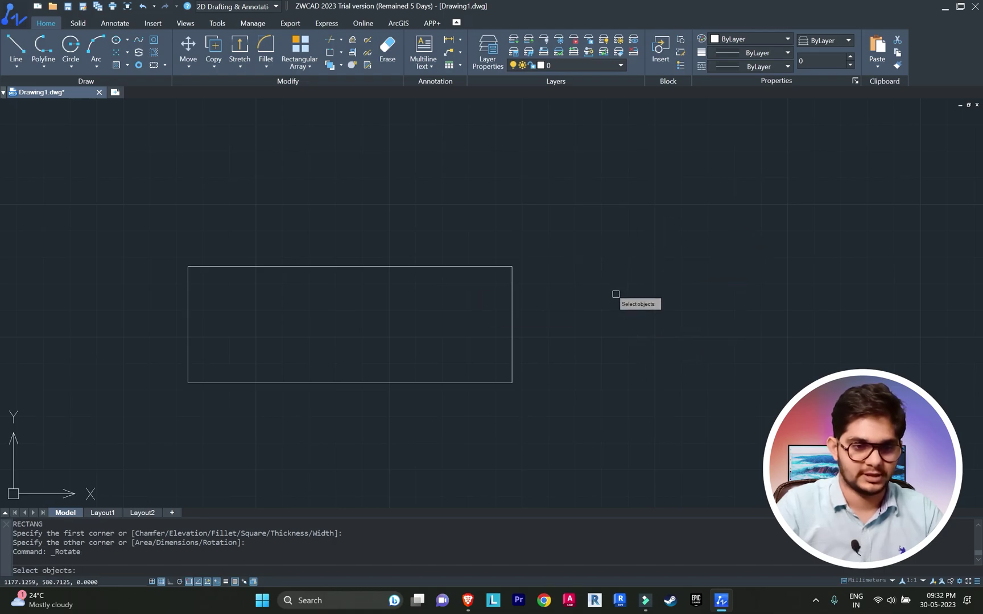
click(533, 309)
click(428, 244)
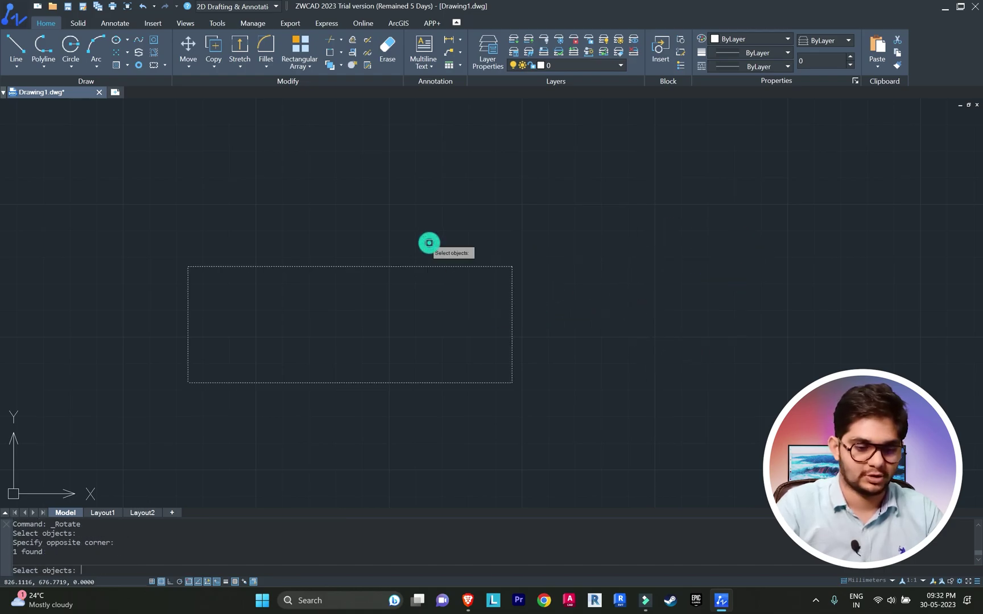
click(513, 267)
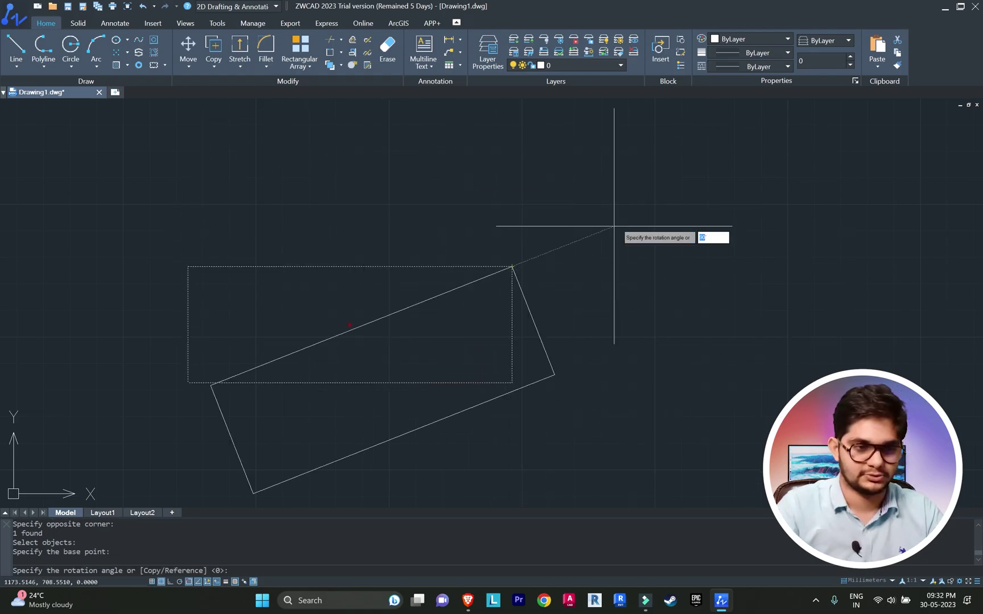
click(515, 380)
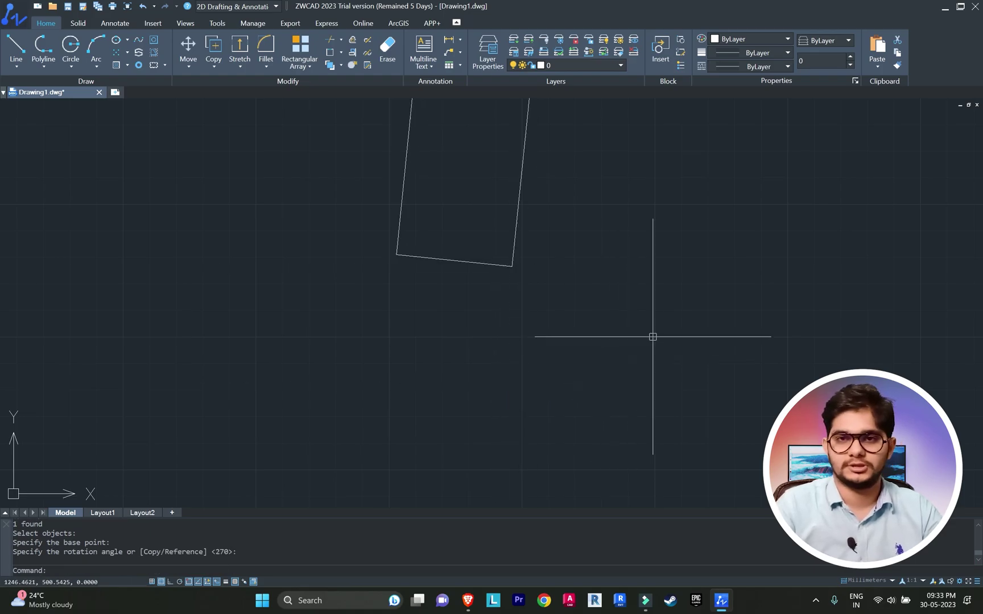
scroll(637, 341, down, 3)
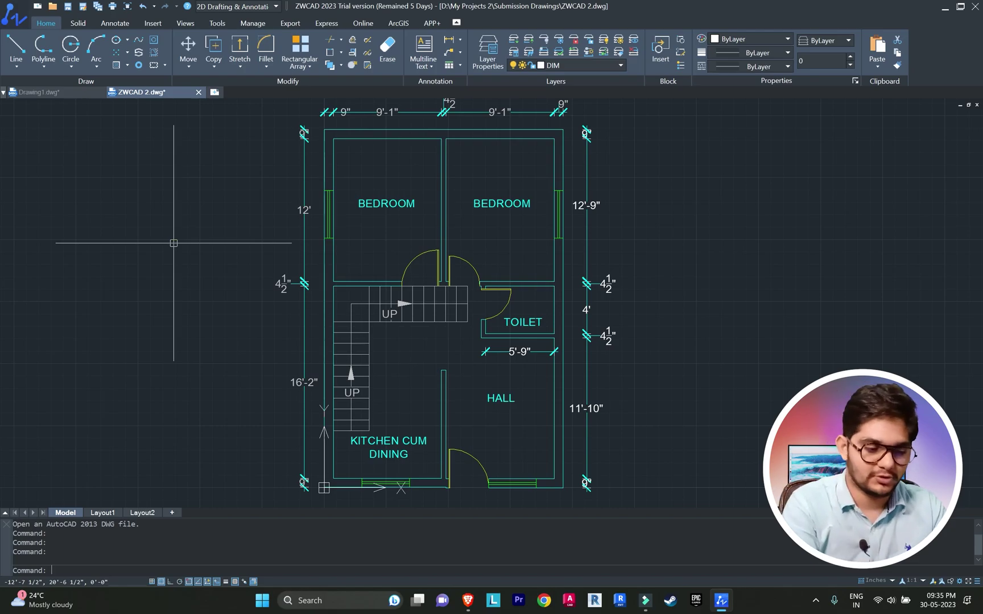
Step: Run SMARTSEL to open the Smart Select palette beside the floor plan
text(s)
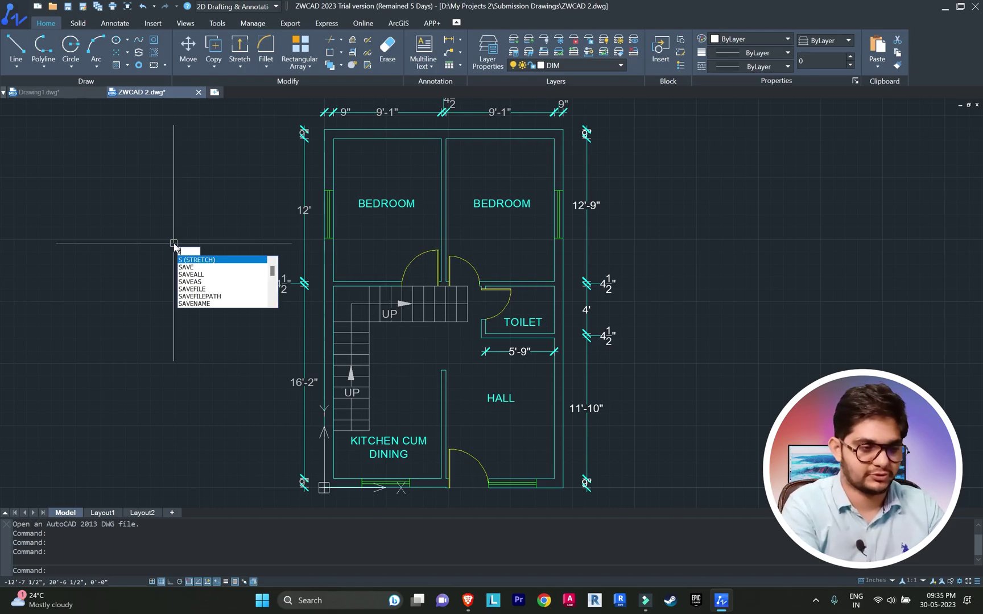
text(martse)
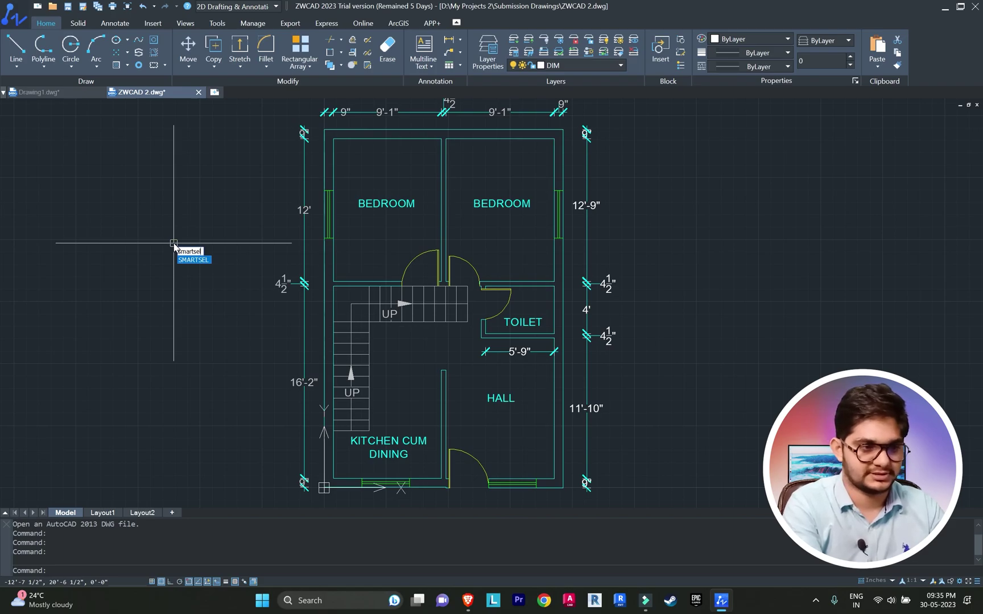
text(l)
key(Return)
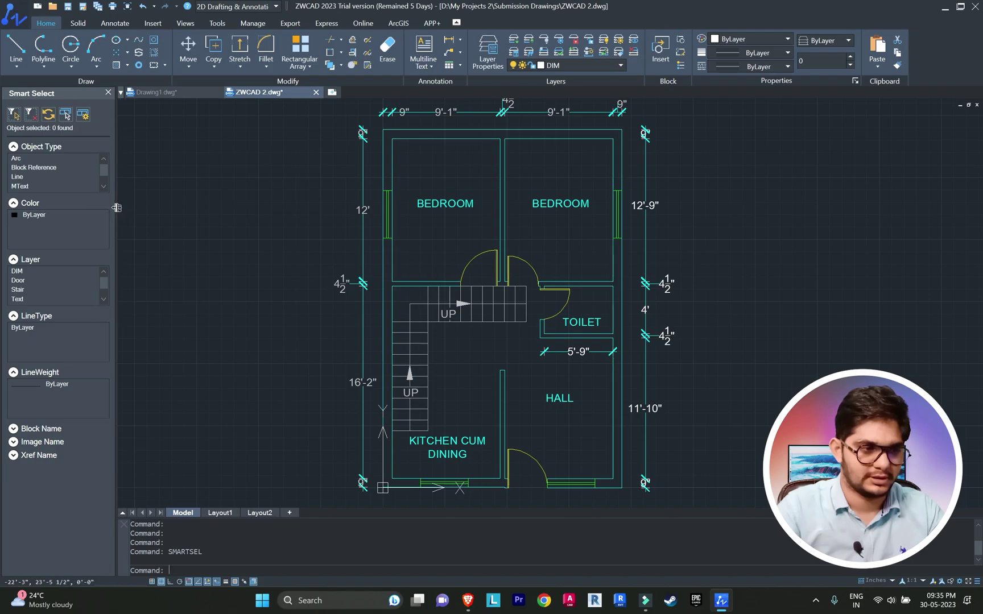
Step: Widen the Smart Select panel and try the Arc, Block Reference and Line type filters
drag(117, 207, 150, 209)
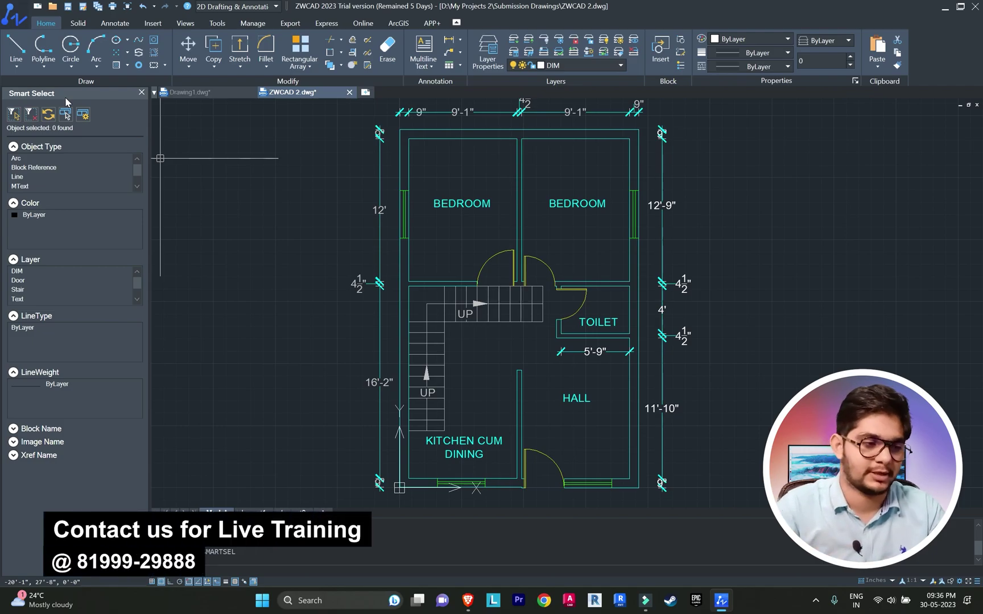
click(53, 158)
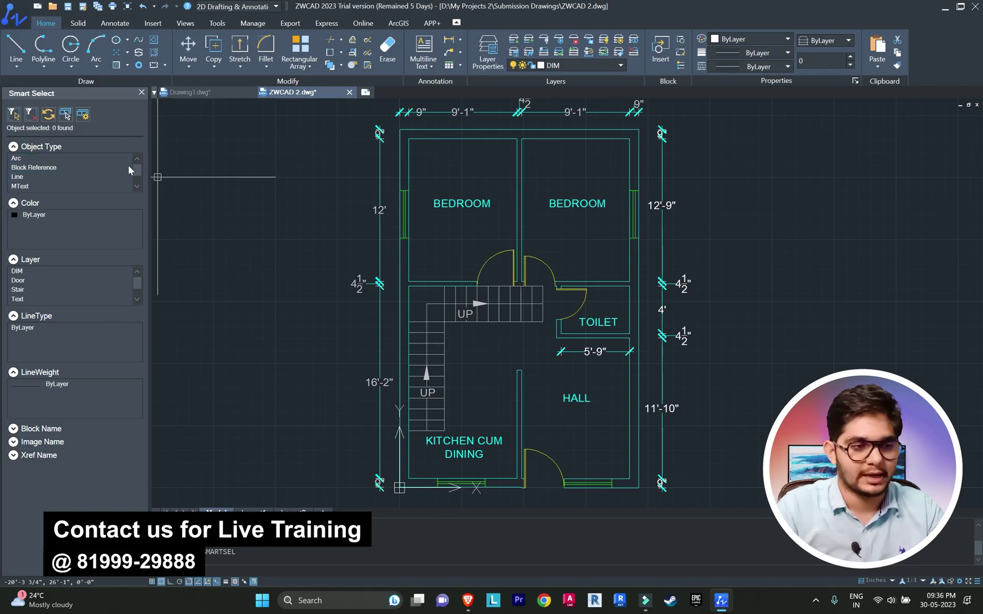
double_click(73, 158)
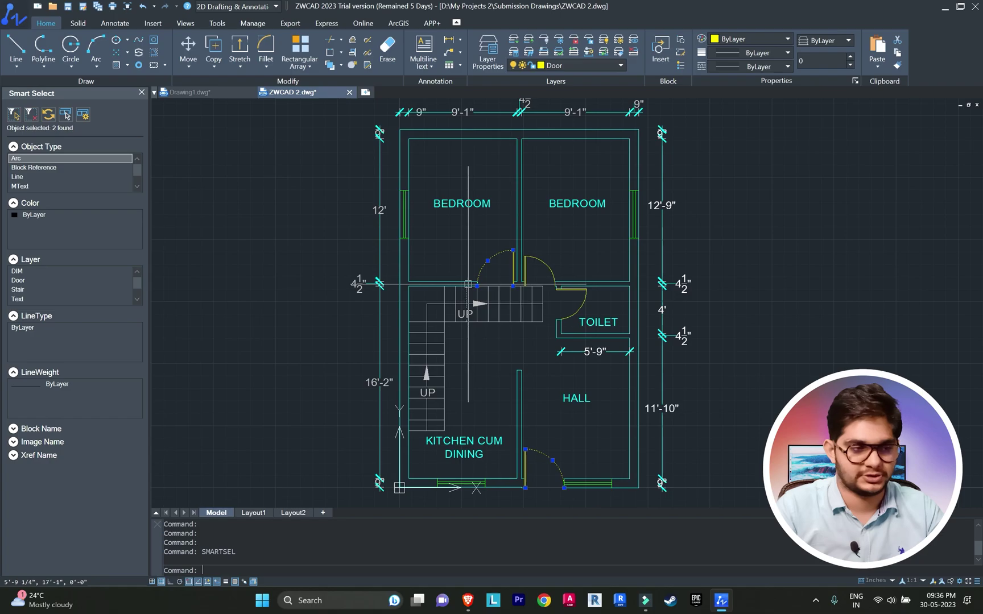
click(59, 169)
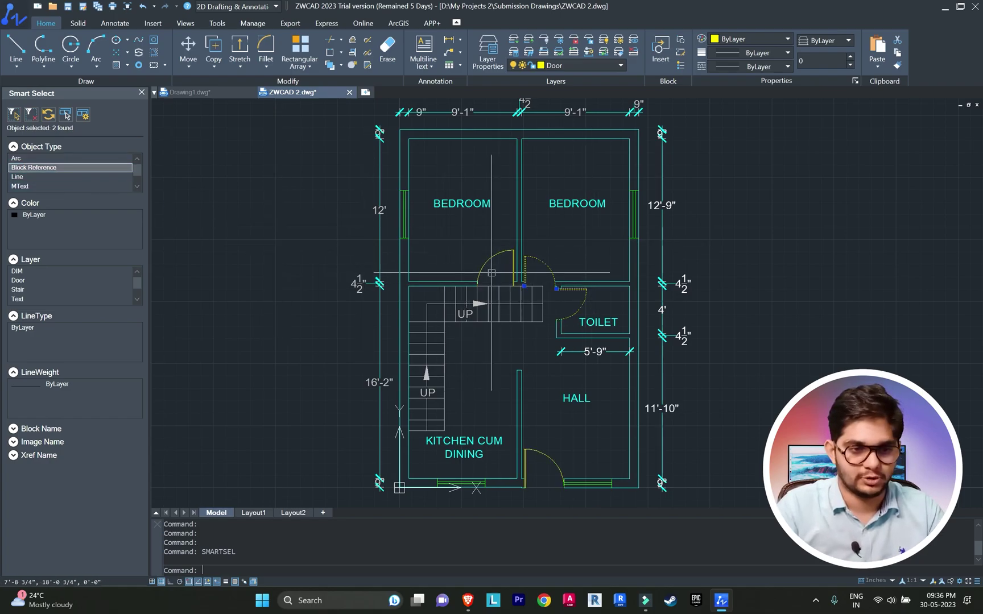
click(38, 178)
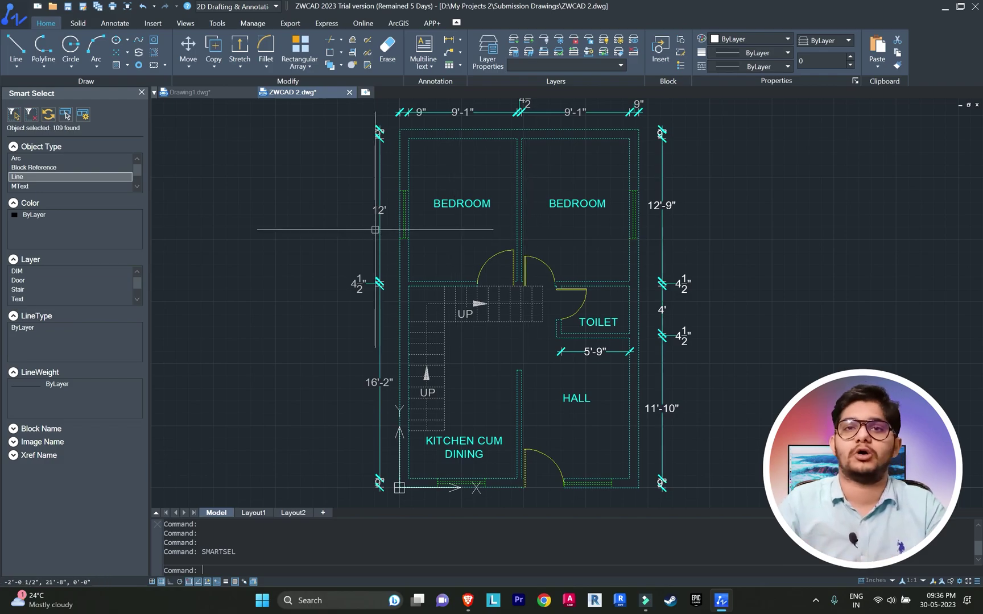
Step: Filter by MText for the 7 room labels, then by Polyline for the two stair arrows
click(39, 186)
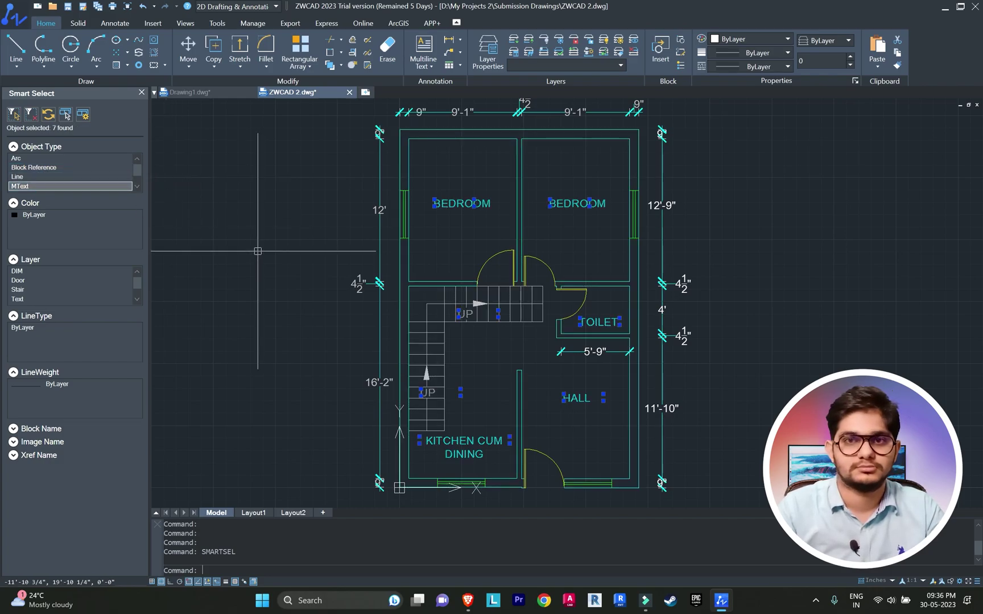
click(136, 173)
click(137, 185)
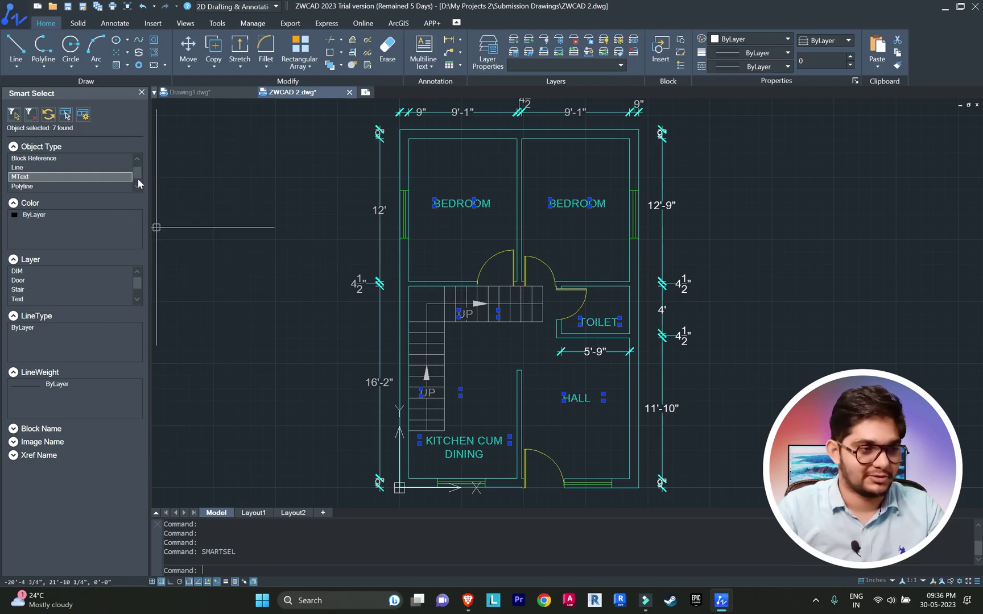
click(62, 187)
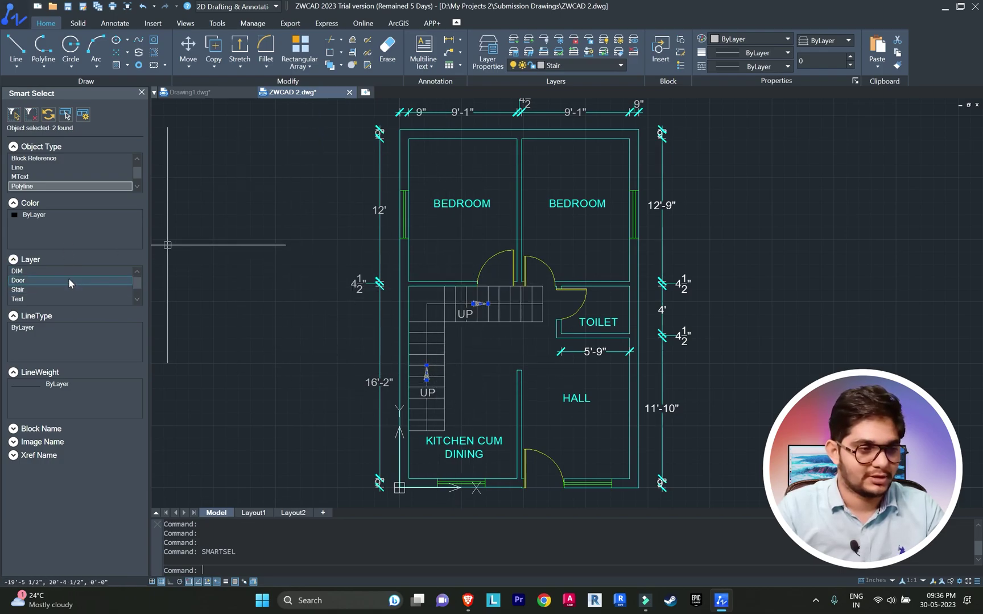
Step: Clear the selection, then select by layer Wall, Text, Door and DIM in turn
key(Escape)
key(Escape)
key(Escape)
scroll(43, 285, down, 2)
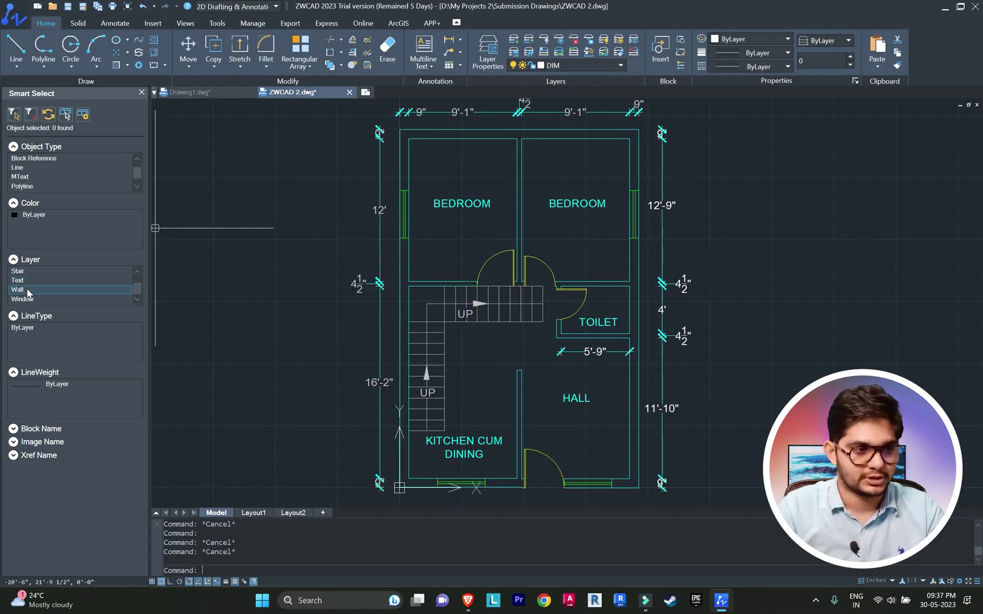
click(27, 289)
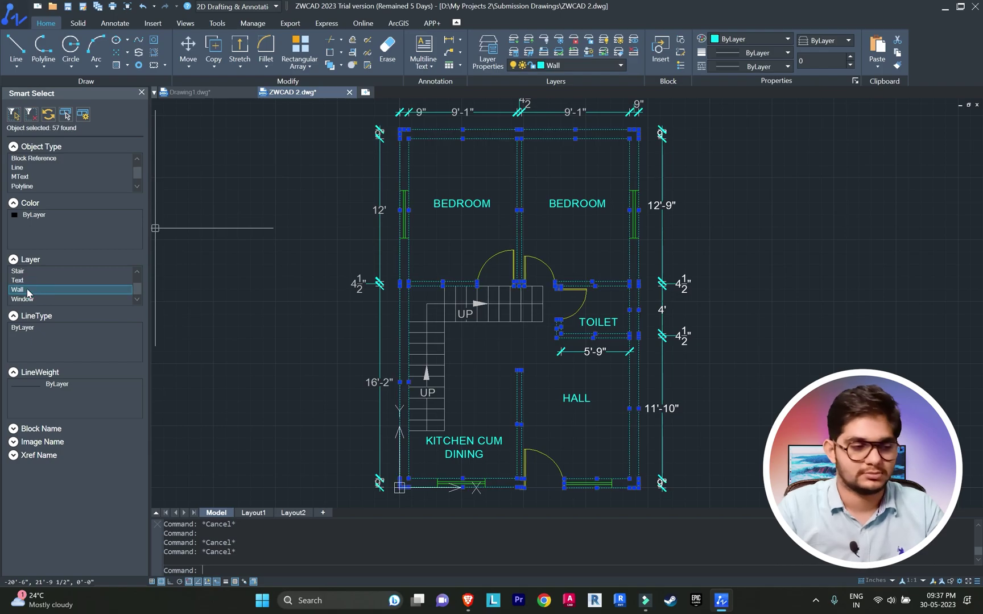
click(39, 280)
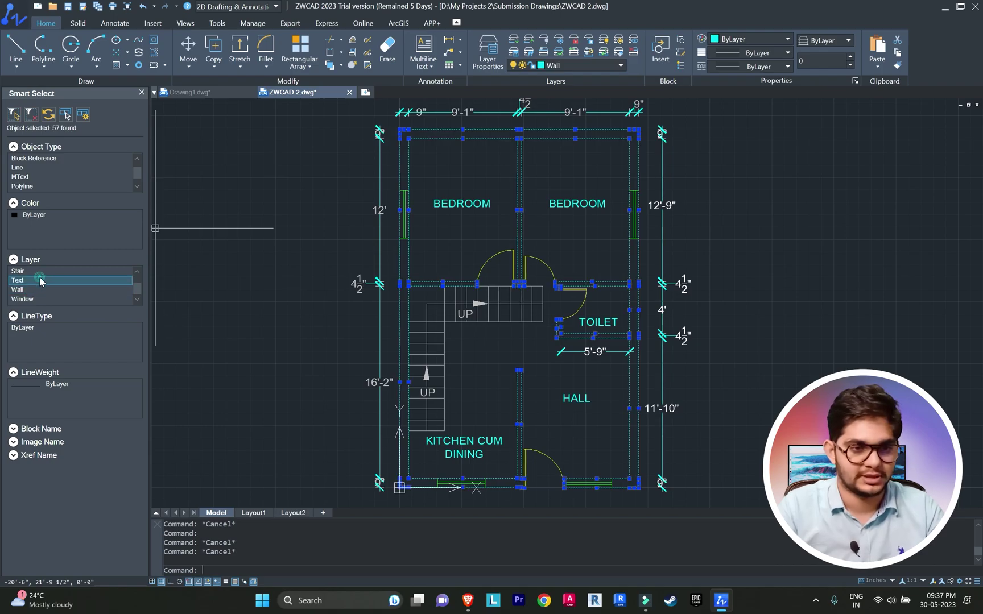
scroll(51, 278, up, 2)
click(32, 280)
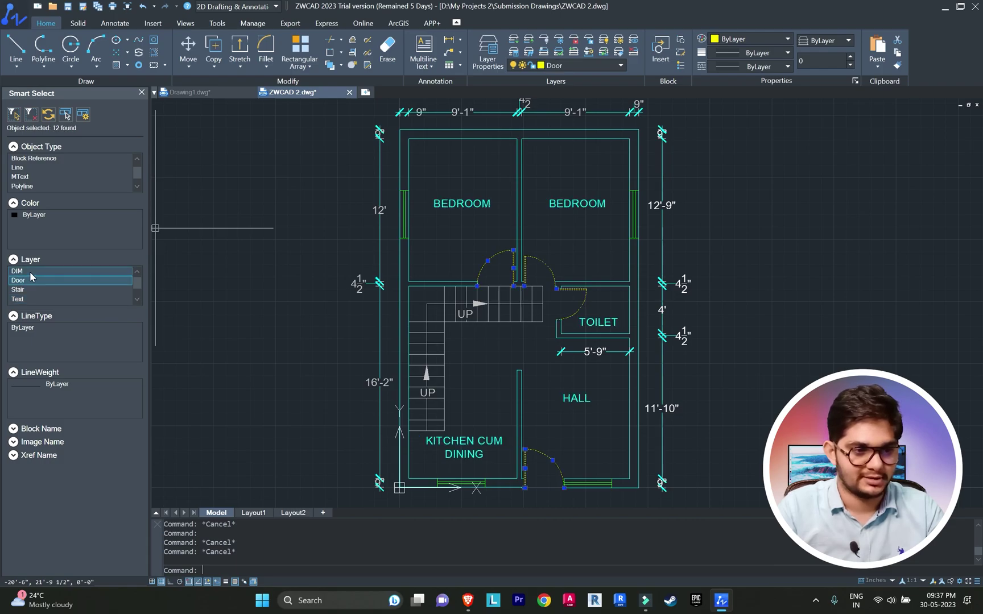
click(30, 271)
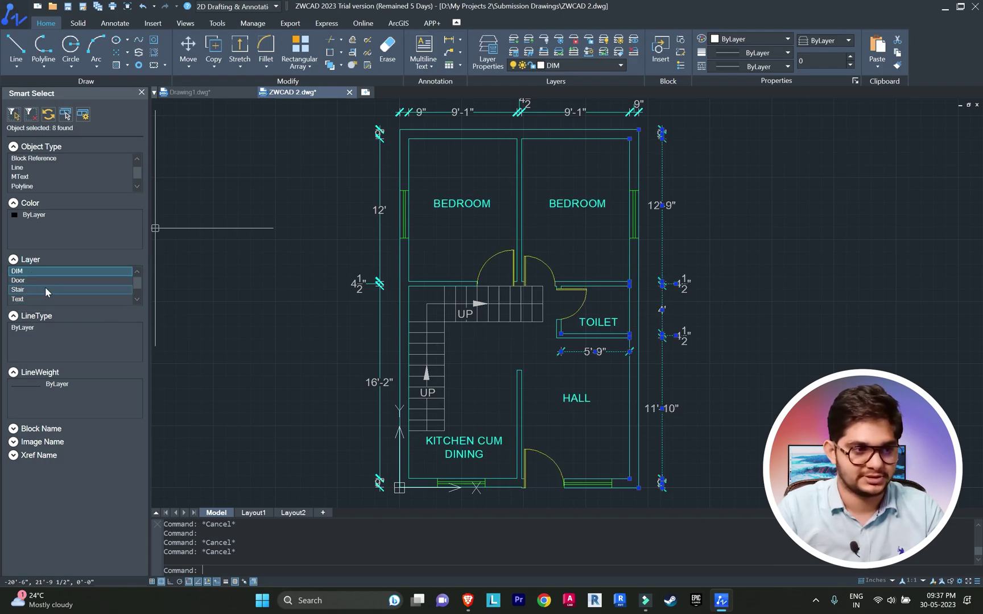
Step: Clear the DIM selection, pick and cancel the left 12' dimension, and pan the plan back
scroll(45, 286, down, 2)
scroll(245, 297, up, 5)
scroll(243, 297, down, 5)
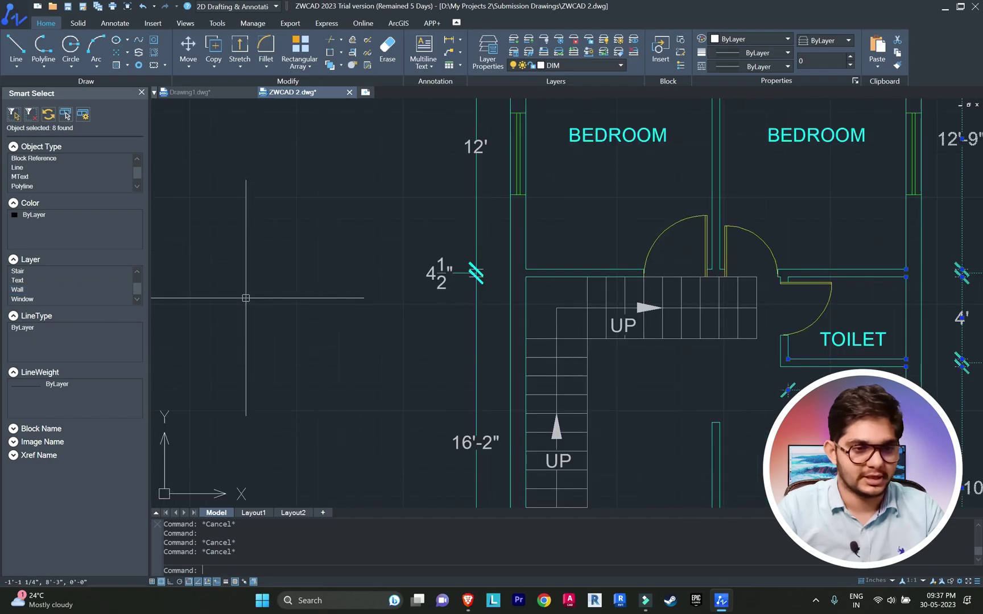
scroll(240, 298, up, 8)
scroll(240, 298, down, 5)
key(Escape)
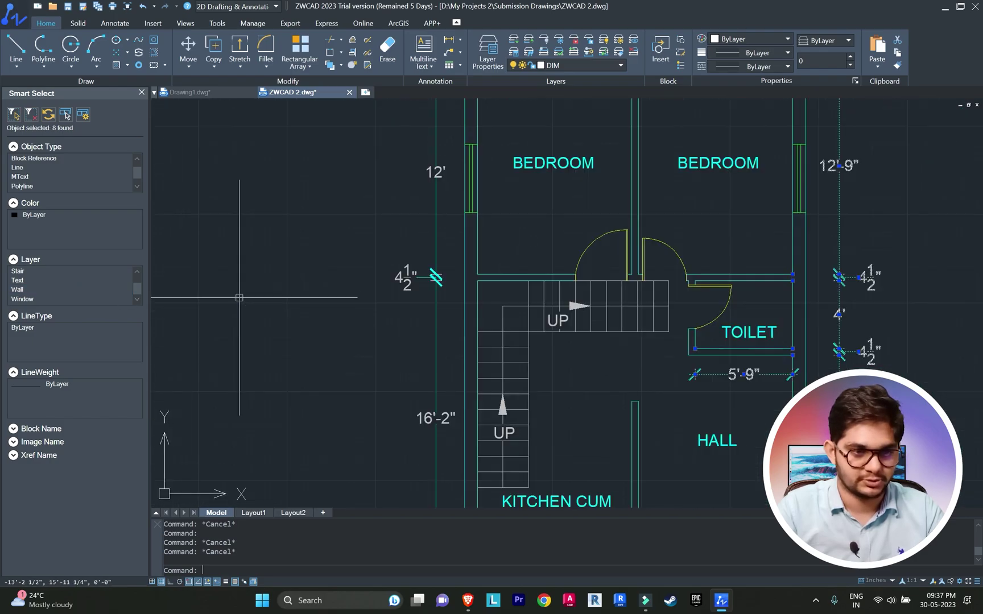
scroll(237, 299, down, 3)
scroll(338, 249, up, 2)
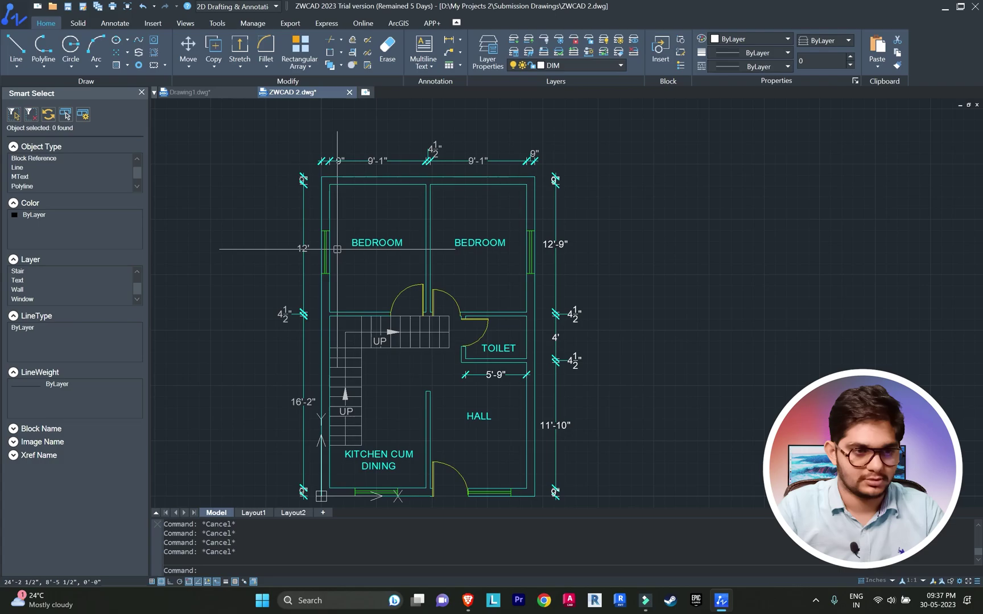
click(305, 237)
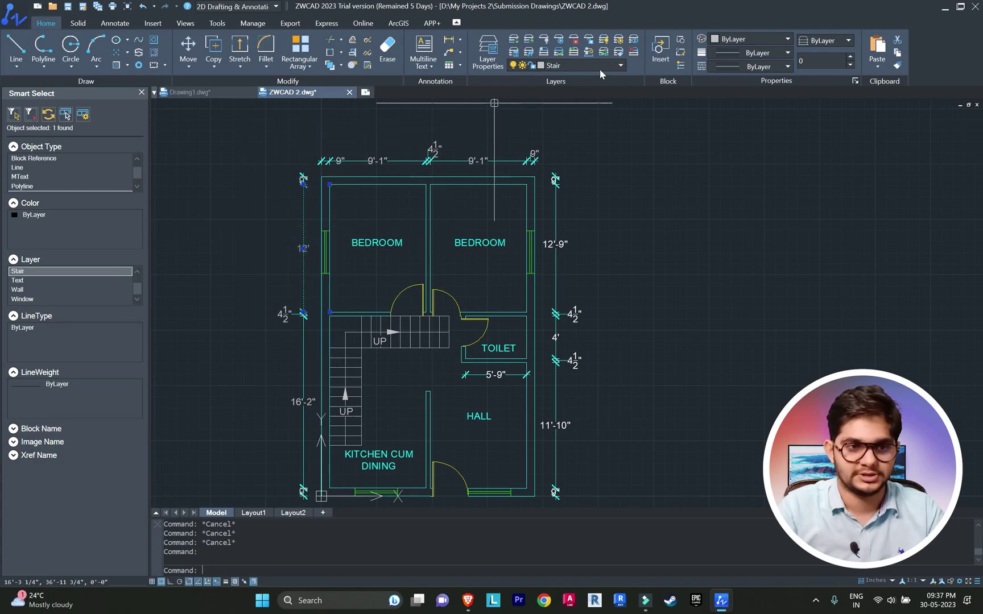
key(Escape)
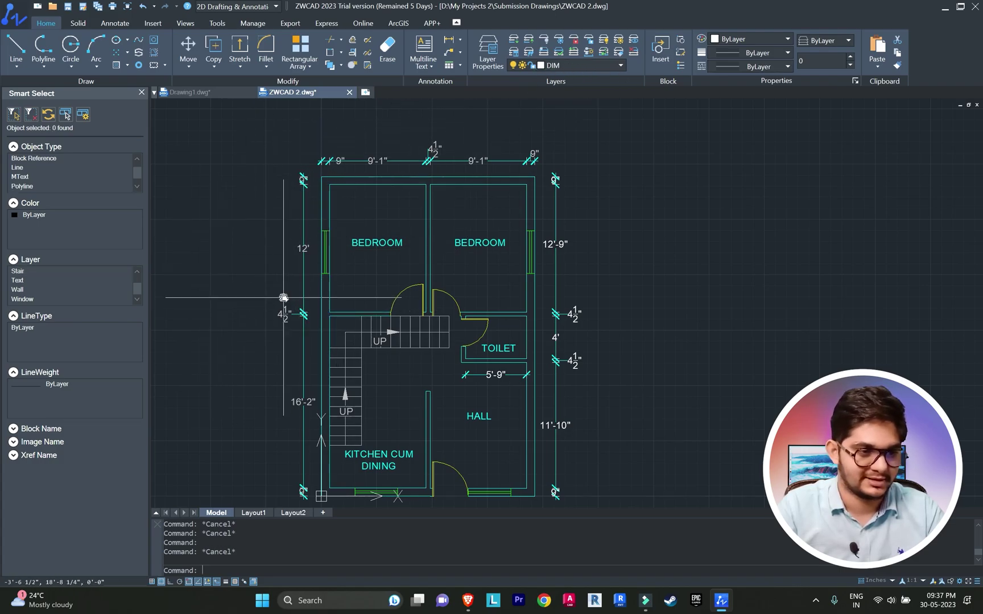
middle_drag(165, 291, 191, 275)
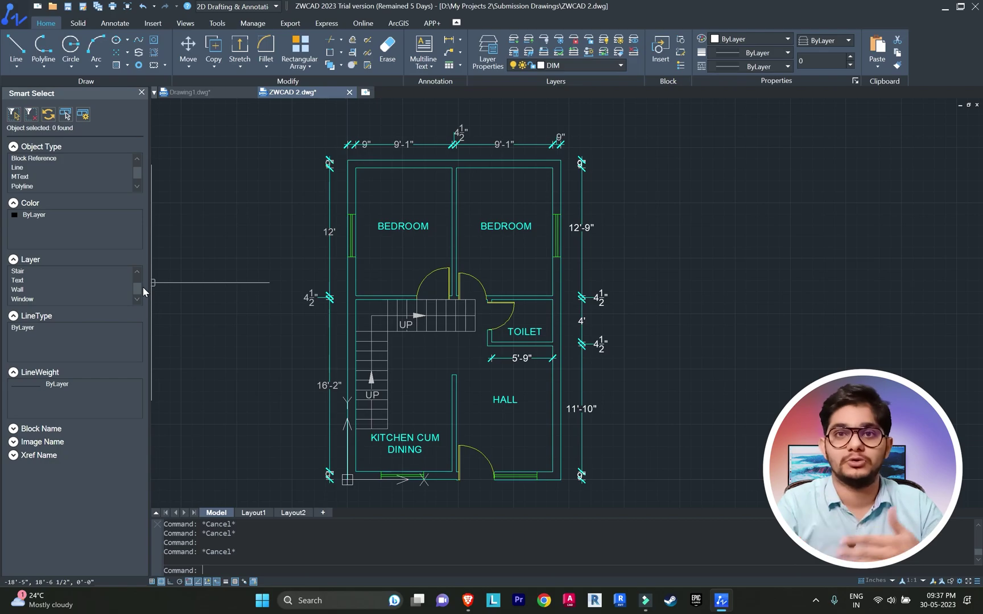
Step: Expand Block Name and select the two doors using the D 2 6x7 block
click(14, 428)
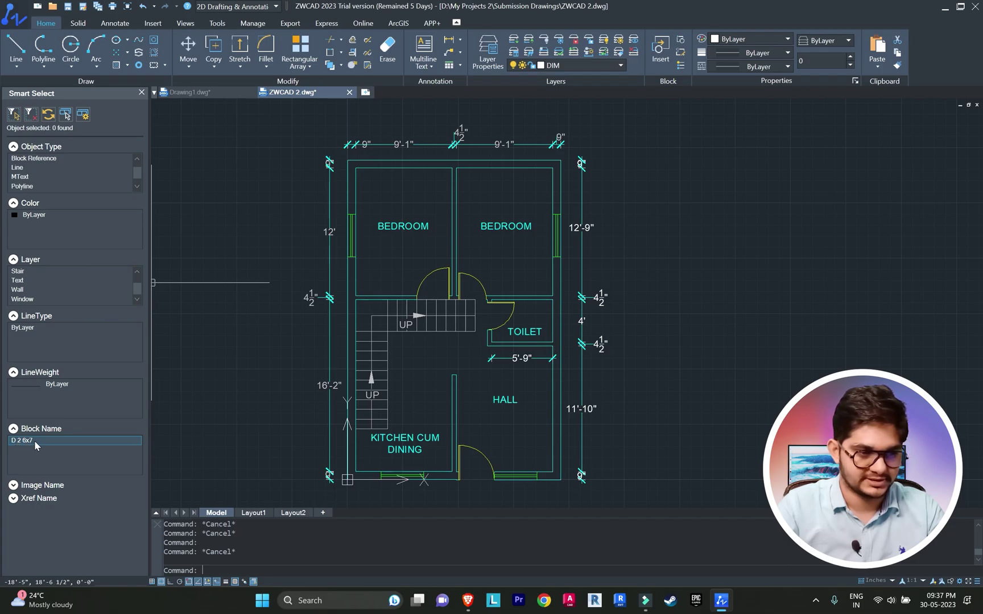
click(33, 440)
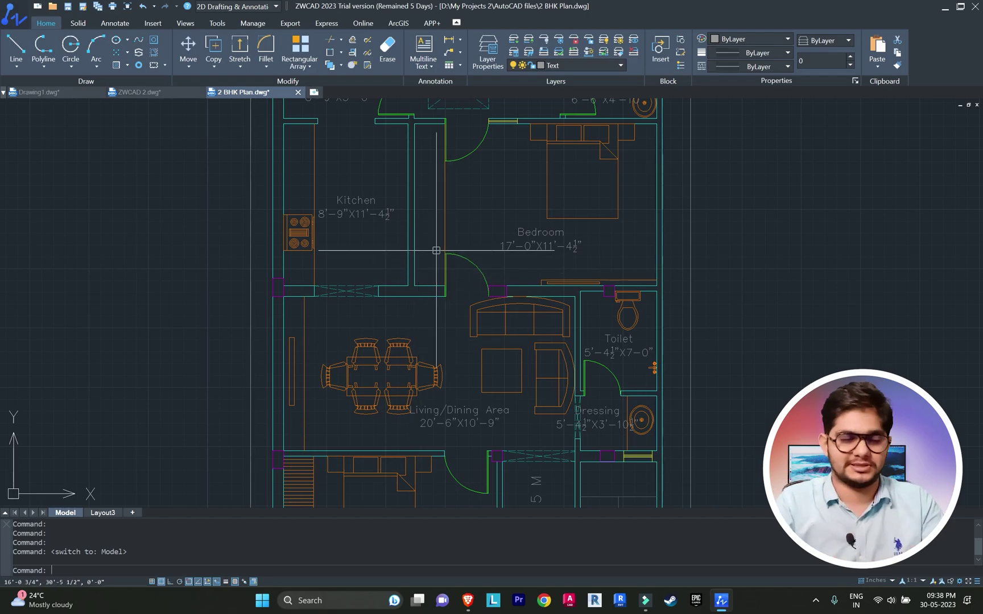
Step: Switch to the Tools ribbon tab, where the Smart Mouse and Smart Voice tools are
click(219, 23)
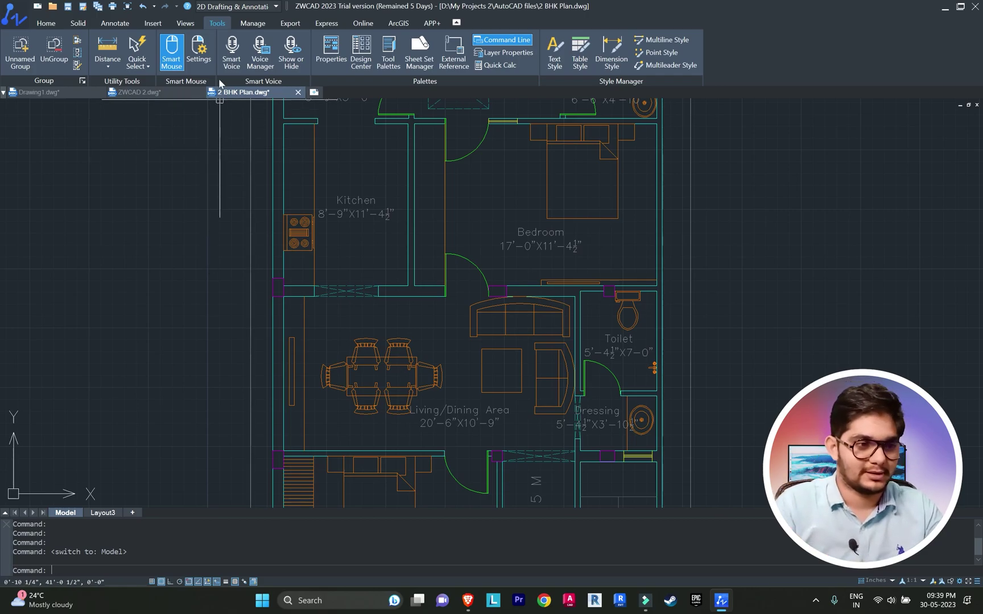
Step: Place a Smart Voice point note, marked 2.4", inside the 4'-3"X3'-6" Shaft
click(231, 52)
scroll(464, 242, up, 2)
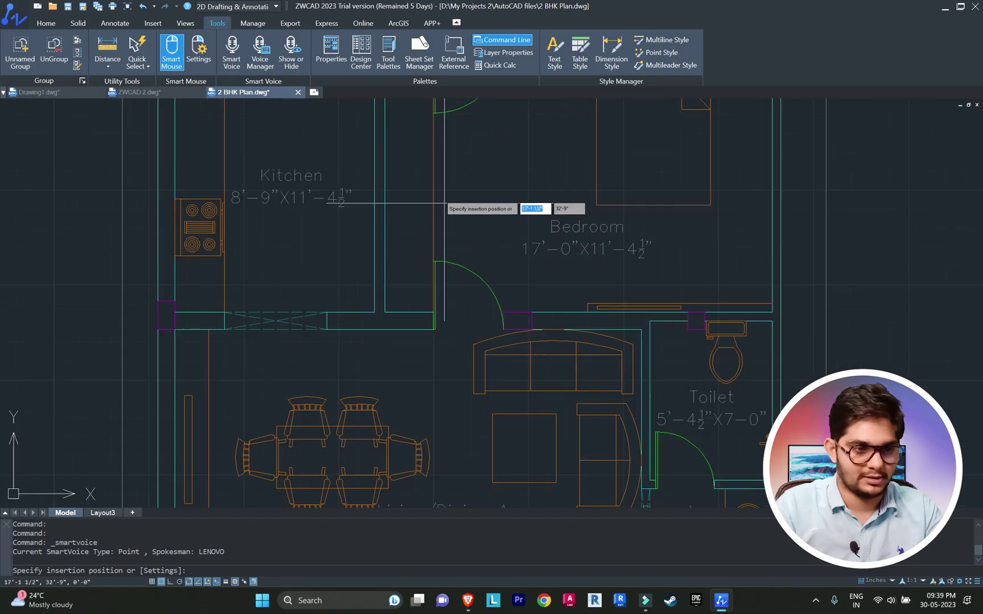
scroll(444, 203, down, 3)
scroll(508, 255, up, 3)
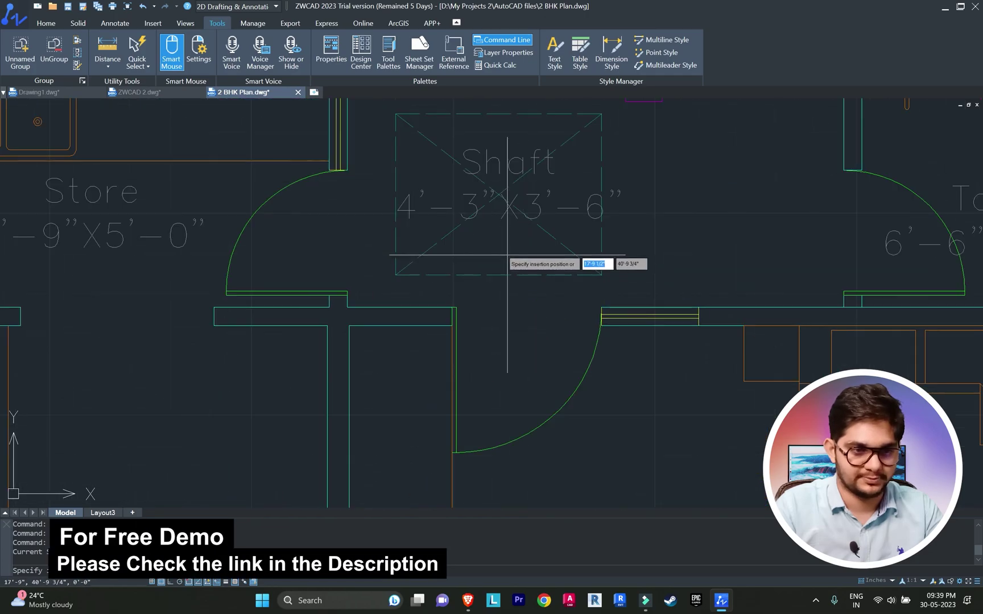
click(512, 227)
scroll(541, 295, down, 3)
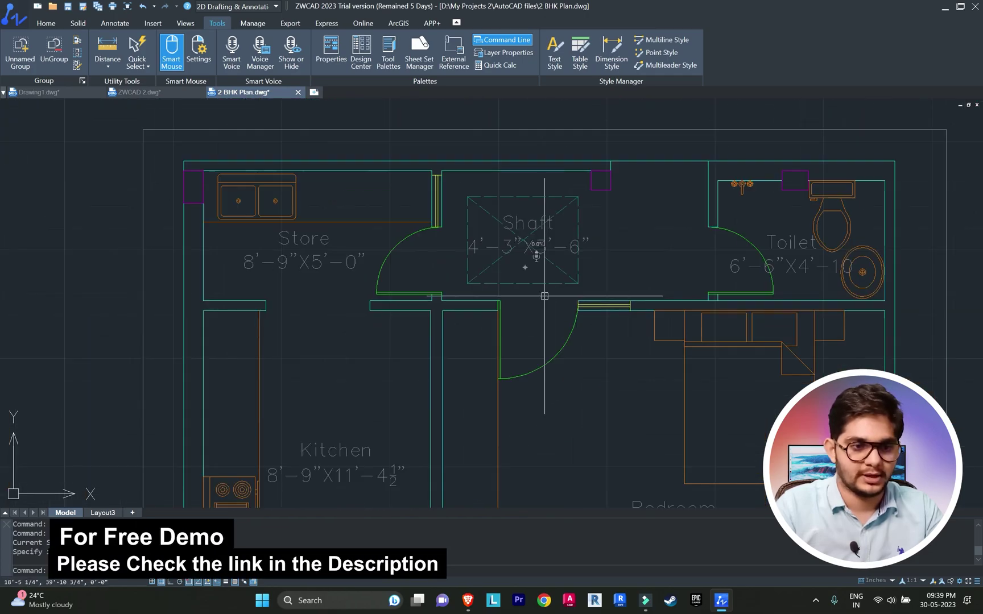
scroll(535, 290, down, 5)
scroll(526, 346, up, 8)
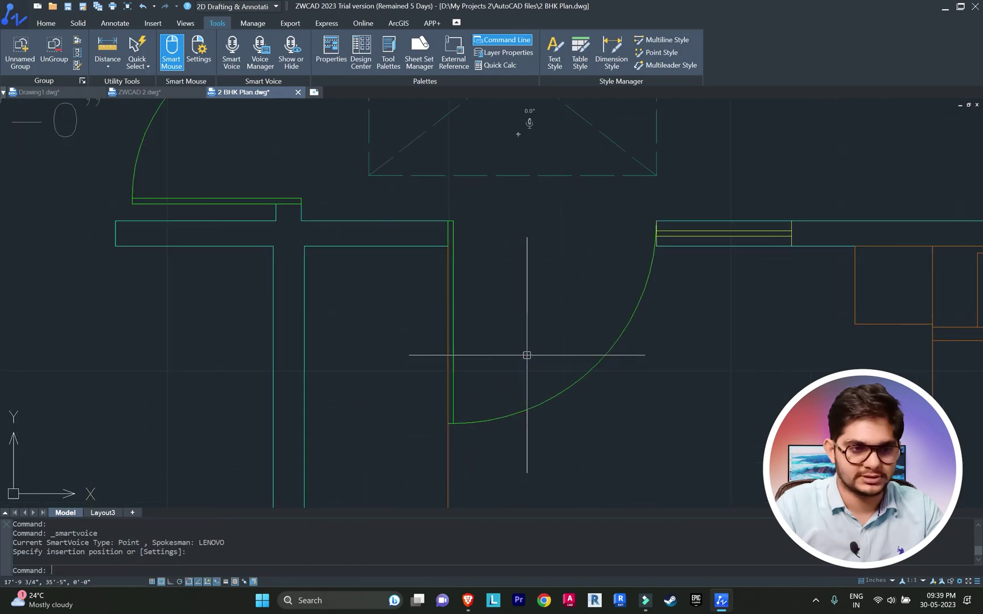
scroll(526, 355, down, 3)
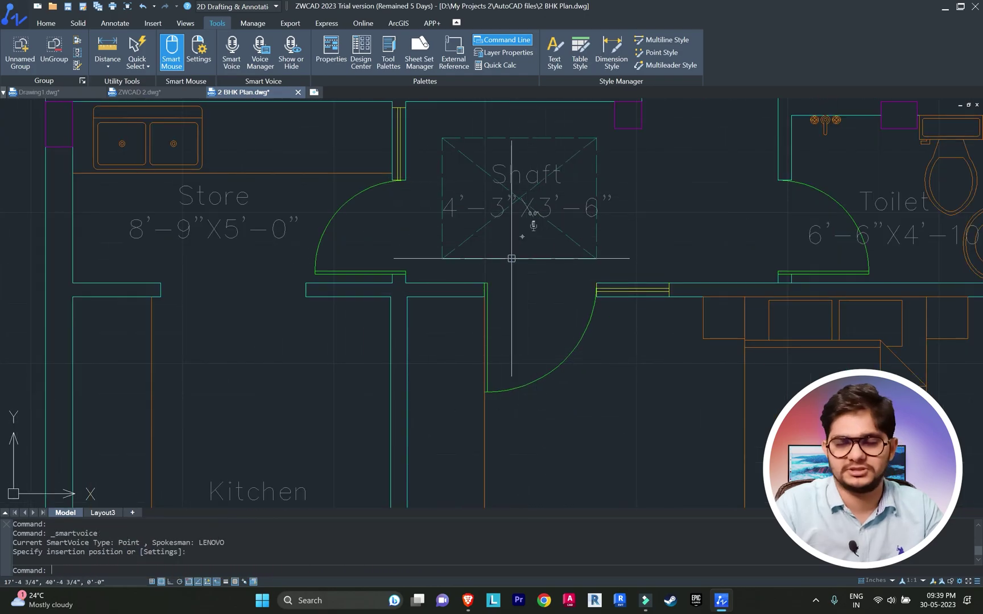
scroll(512, 258, up, 3)
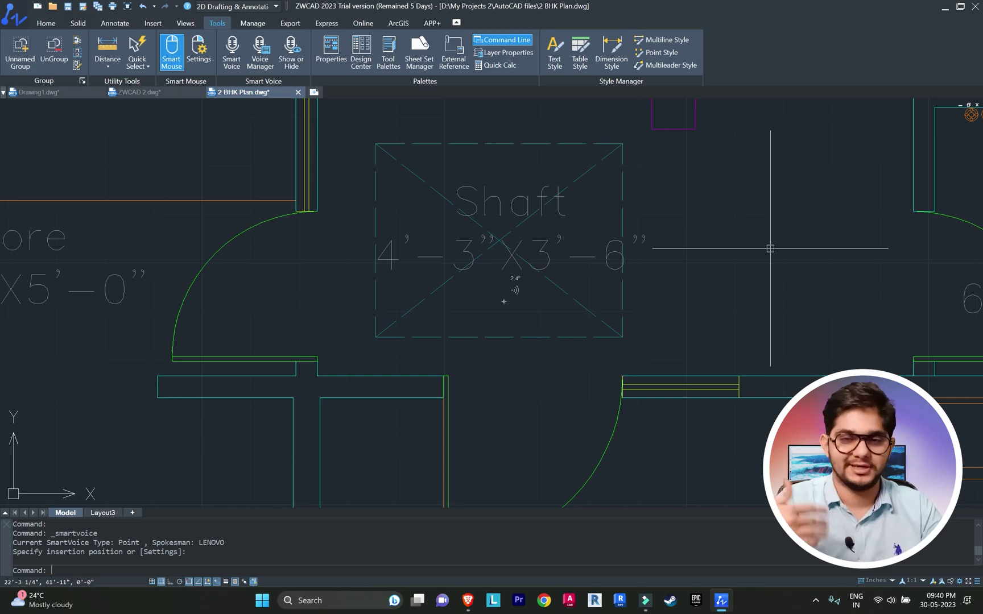
scroll(651, 313, down, 2)
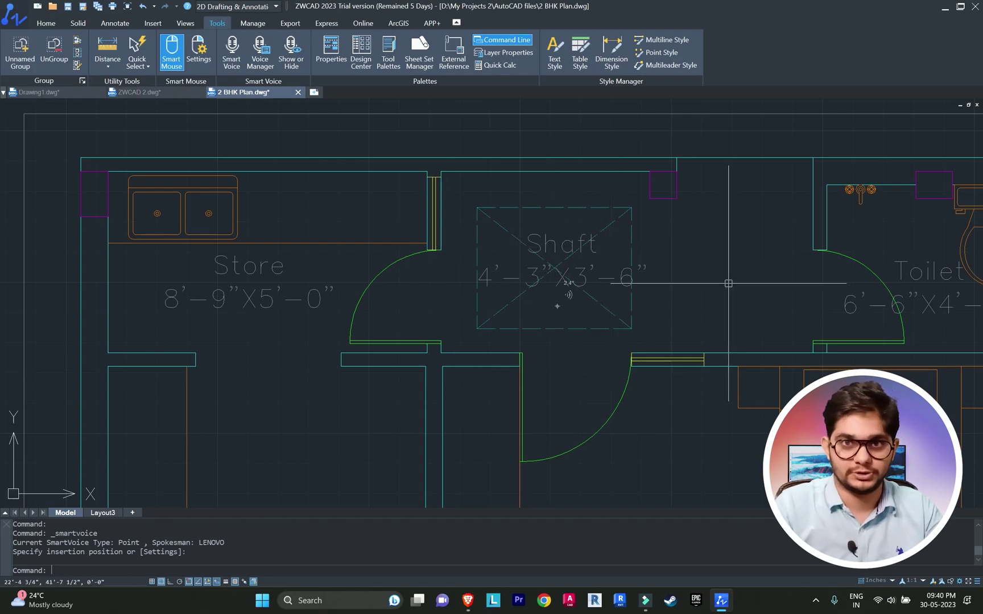
scroll(728, 284, down, 3)
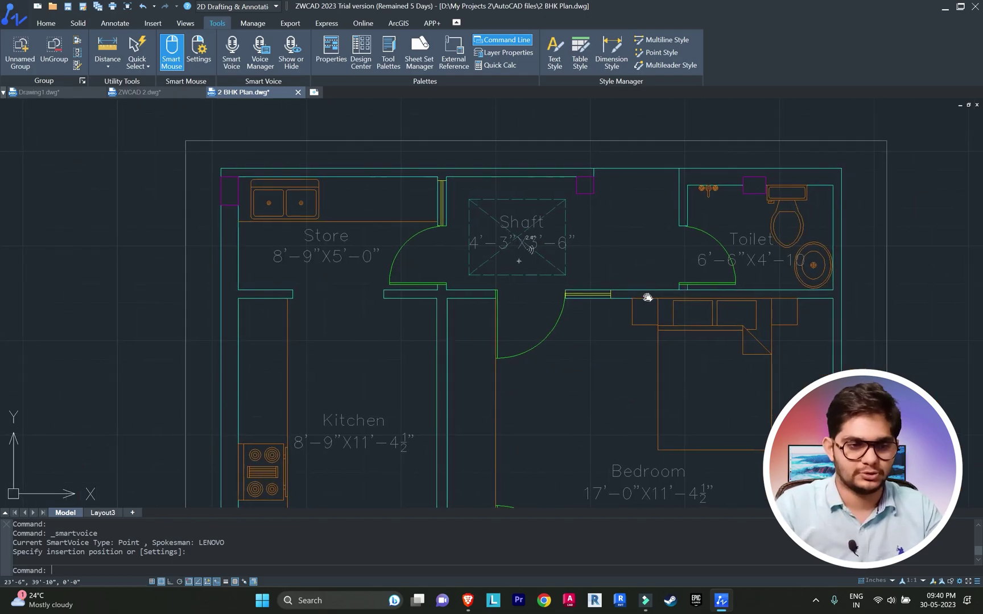